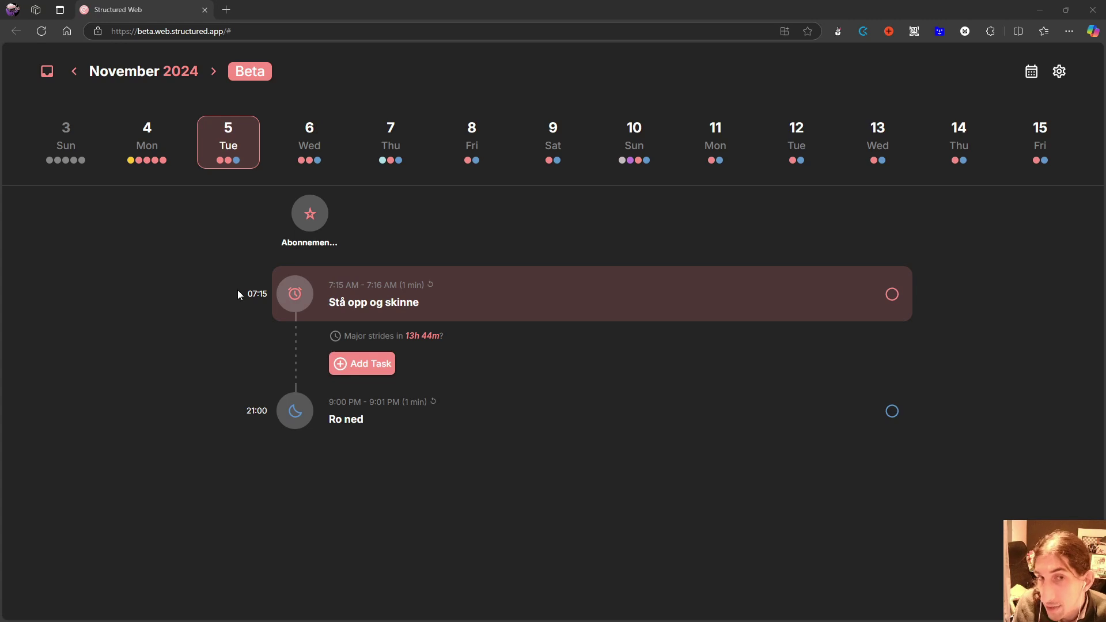
- Open Monday, November 4, and look through the day's full task timeline, including the overlapping tasks
click(134, 123)
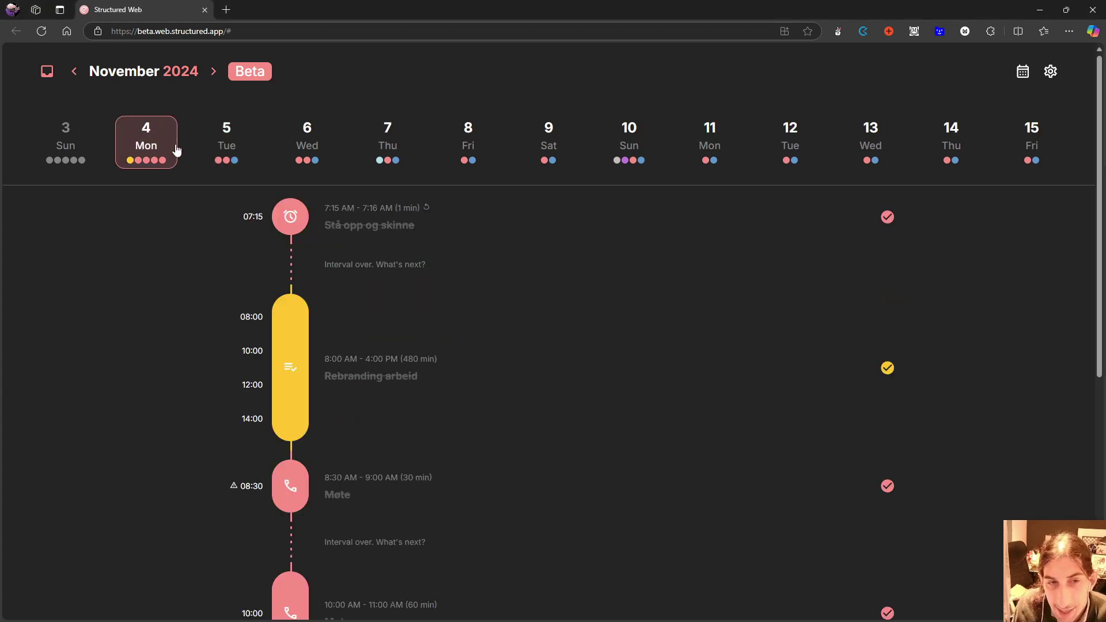
scroll(380, 247, down, 2)
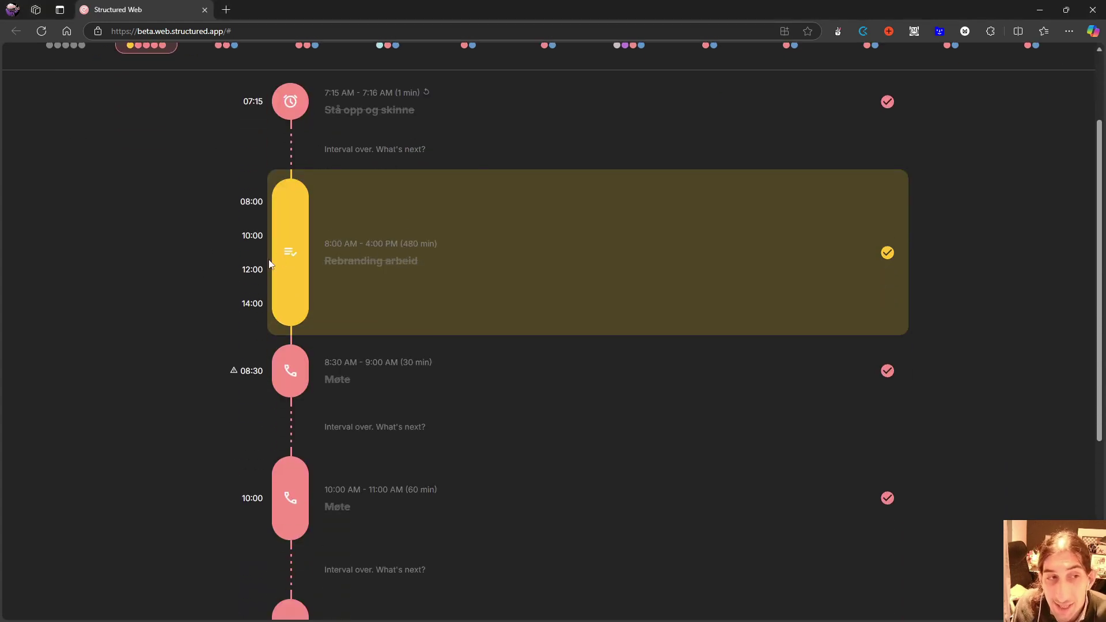
scroll(465, 307, down, 3)
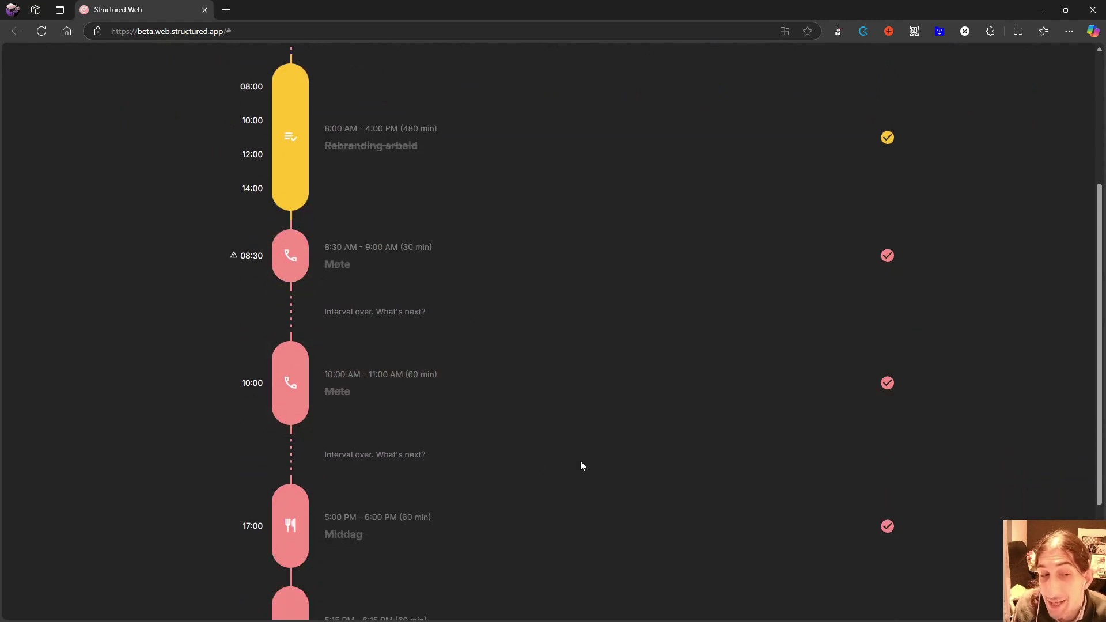
scroll(611, 477, down, 2)
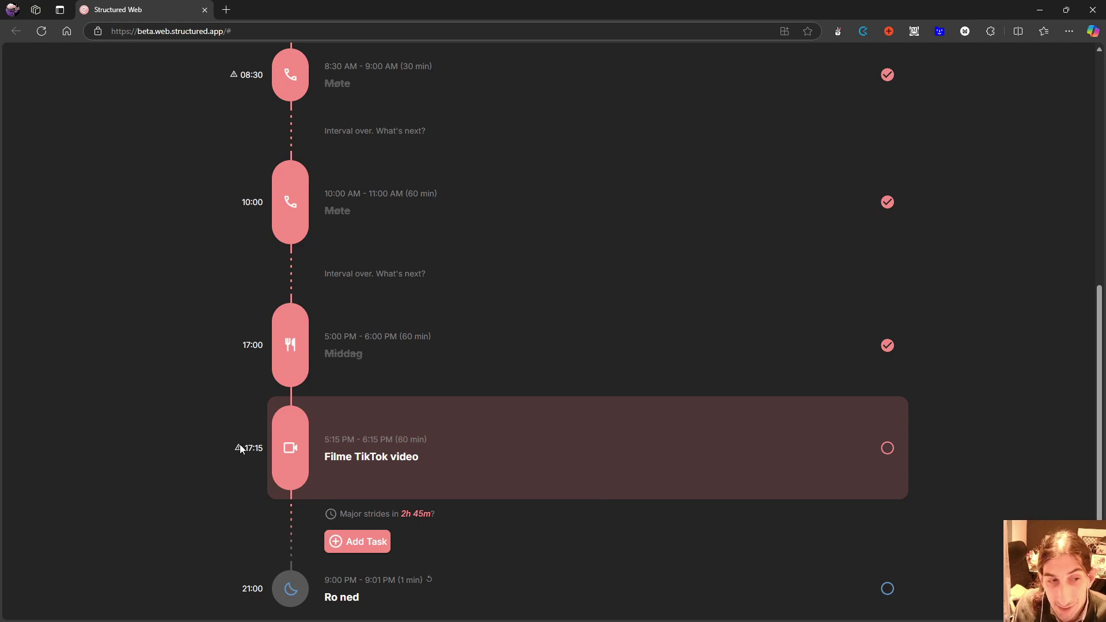
scroll(516, 481, up, 3)
scroll(514, 475, up, 1)
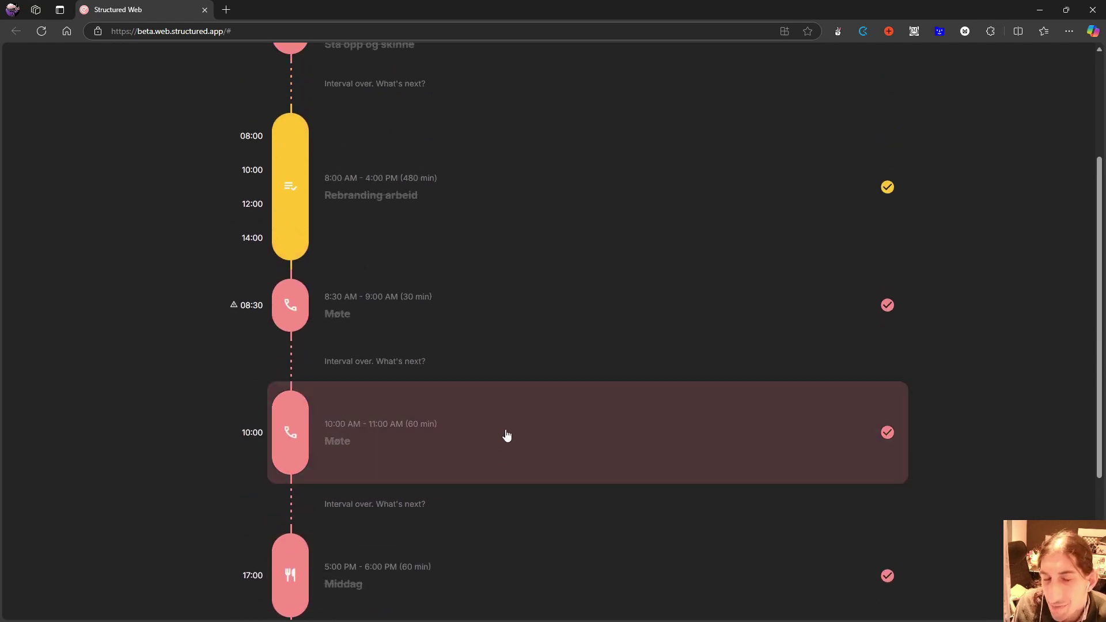
scroll(503, 435, down, 2)
scroll(504, 432, down, 2)
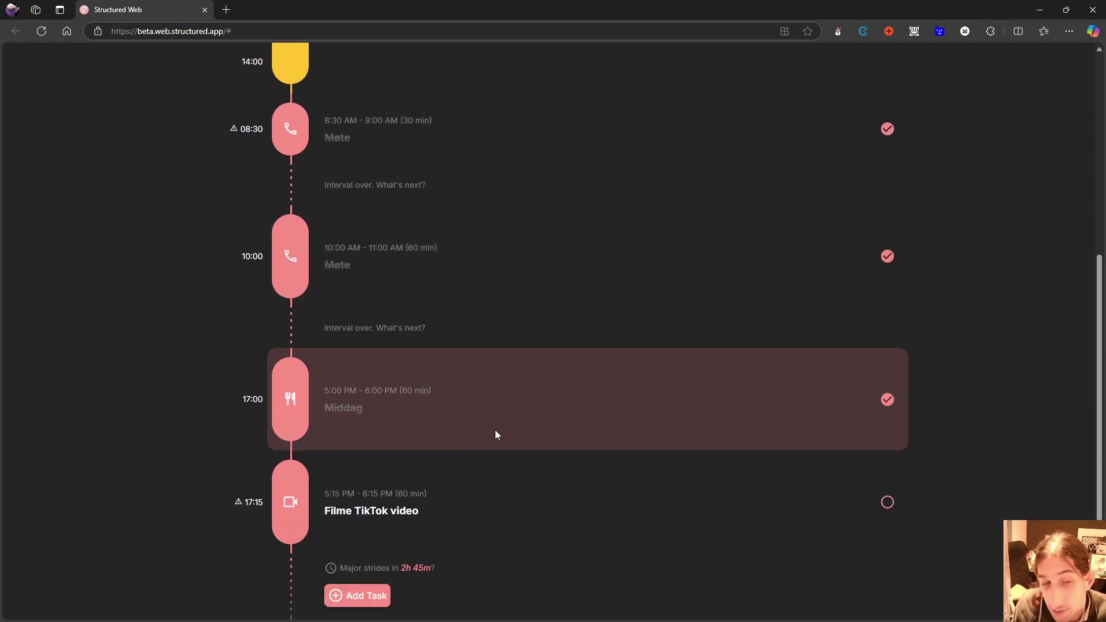
scroll(481, 440, up, 7)
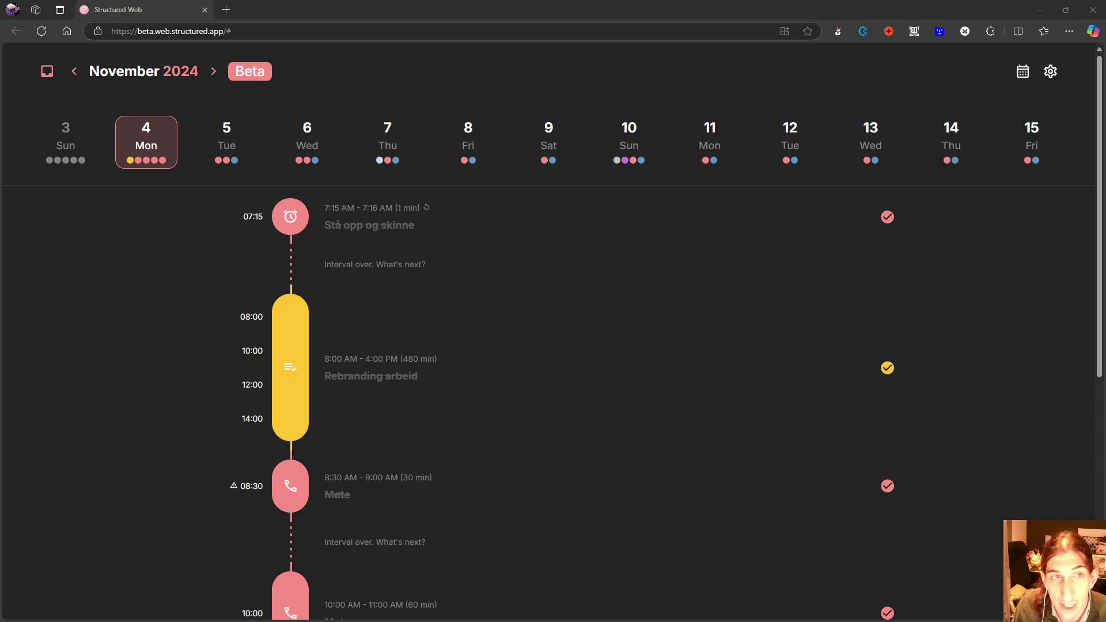
- Bring up the "What Is Structured Pro?" help article and read its upgrade and pricing sections
drag(0, 81, 257, 10)
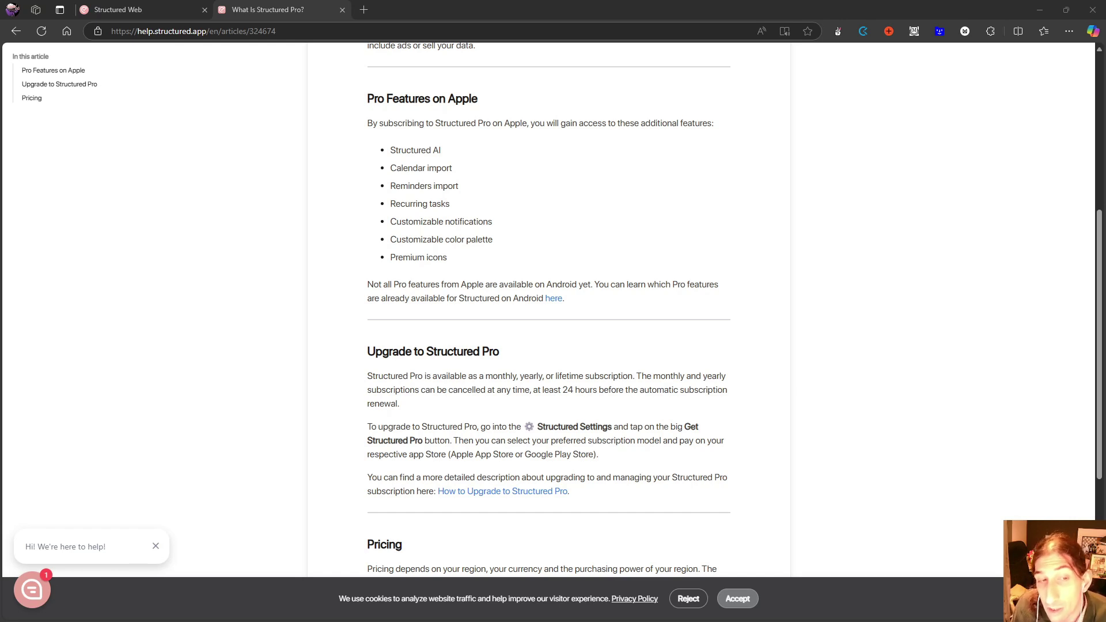
scroll(369, 455, down, 3)
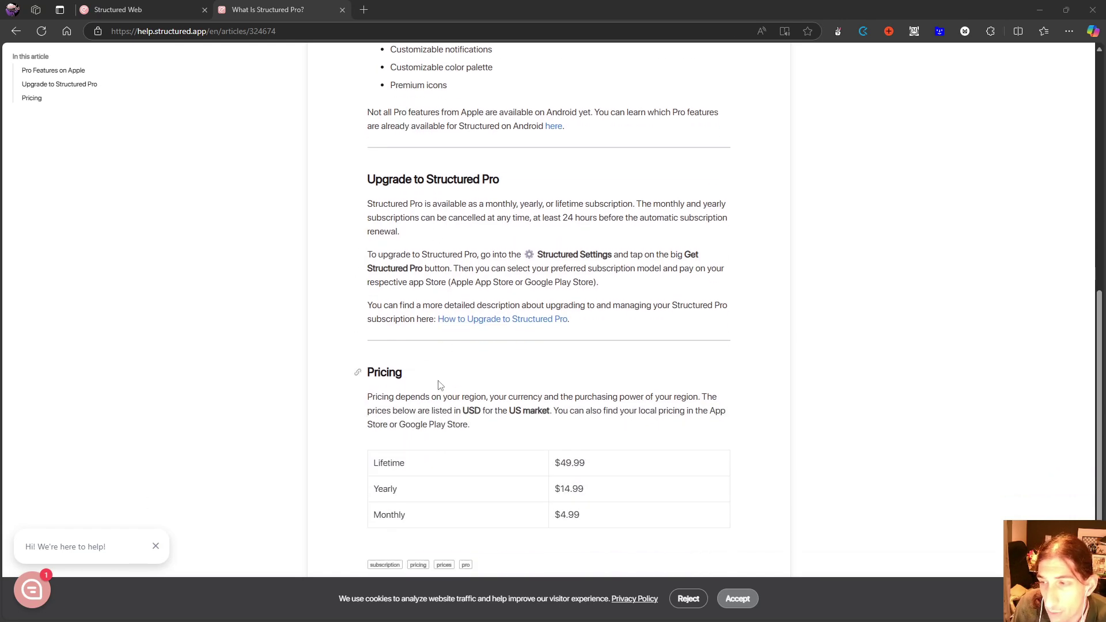
scroll(377, 393, down, 1)
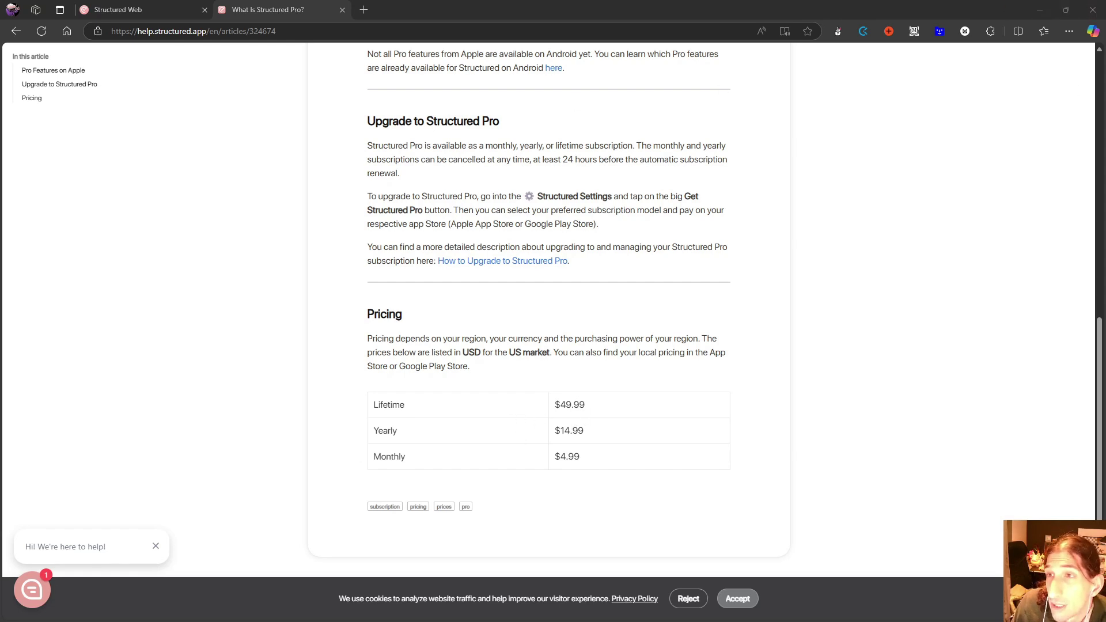
- Return to the Structured Web planner and review Monday's timeline from the morning alarm to the evening wind-down task
click(156, 7)
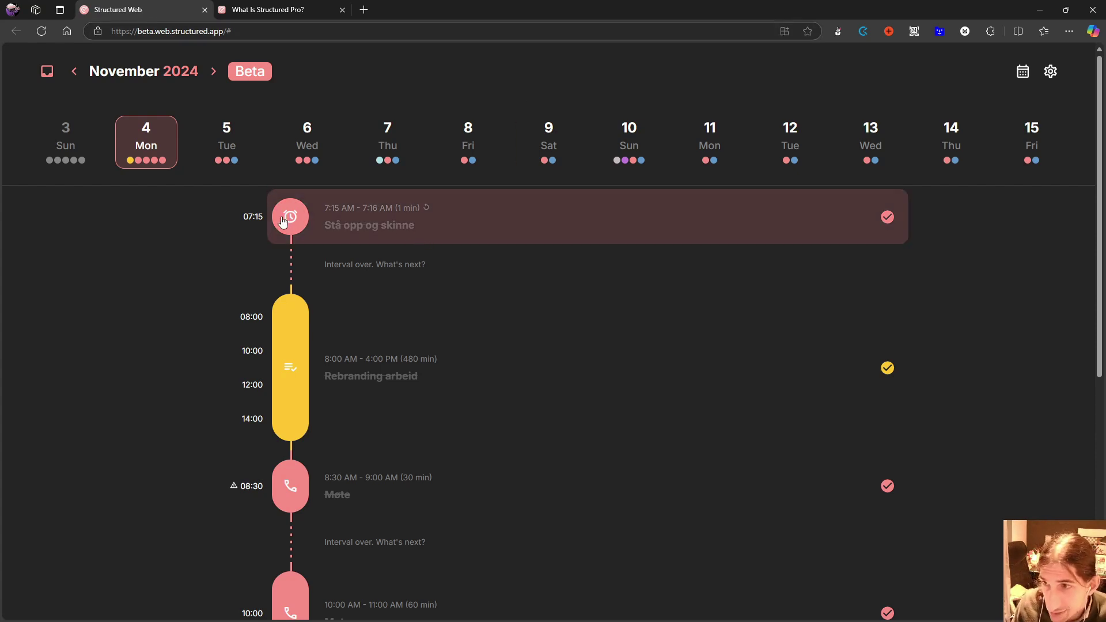
scroll(282, 220, down, 1)
scroll(284, 219, down, 2)
scroll(285, 219, up, 1)
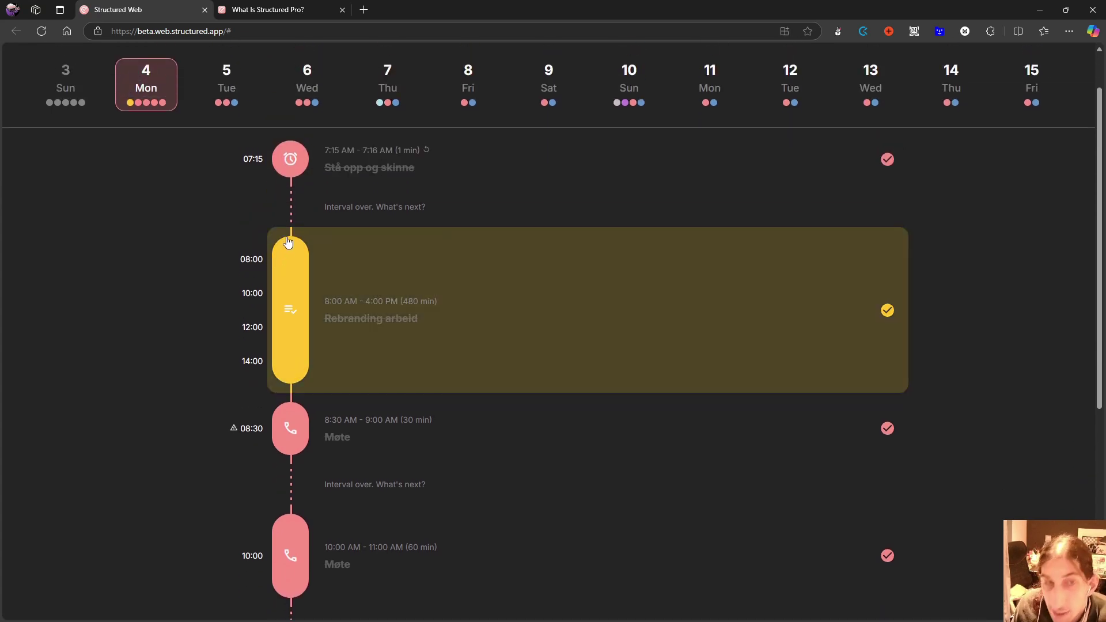
scroll(288, 239, down, 1)
scroll(287, 237, down, 2)
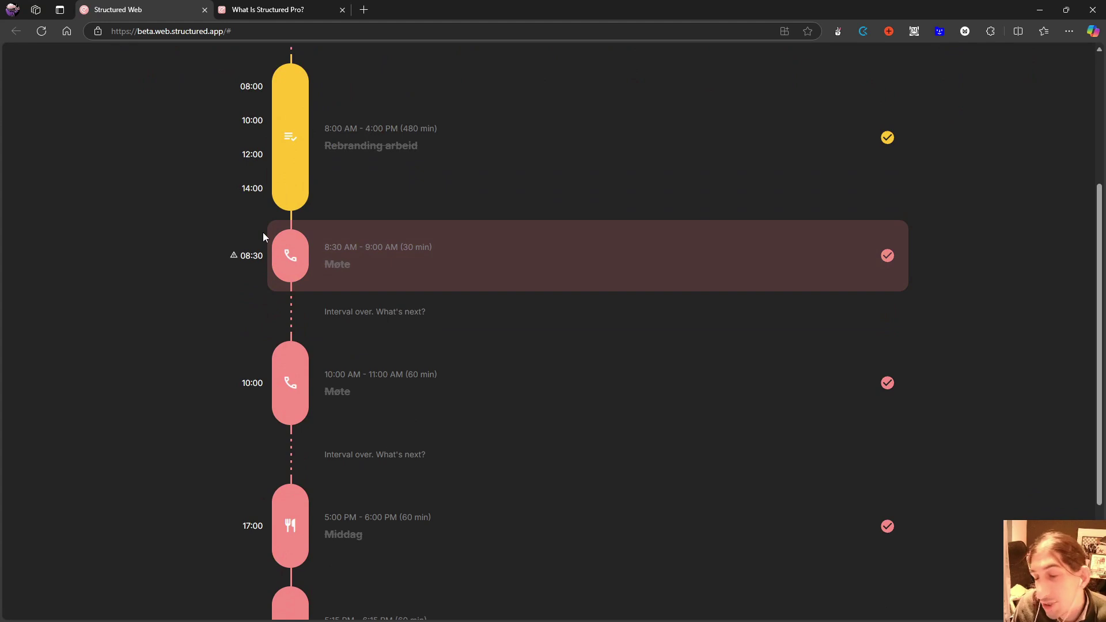
scroll(254, 227, down, 3)
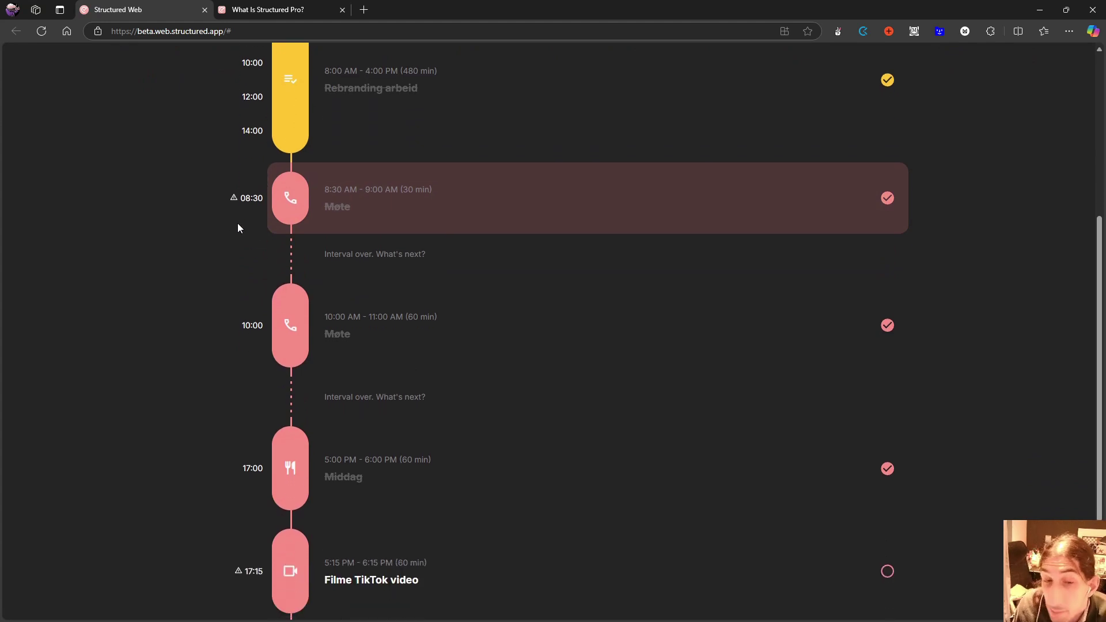
scroll(248, 230, down, 1)
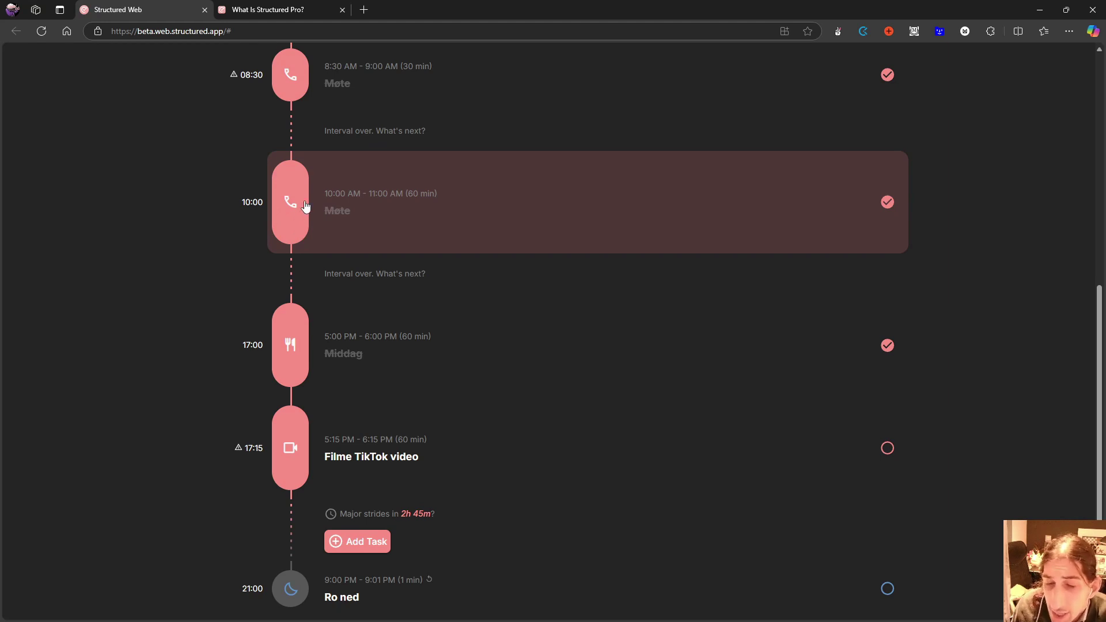
scroll(305, 213, up, 6)
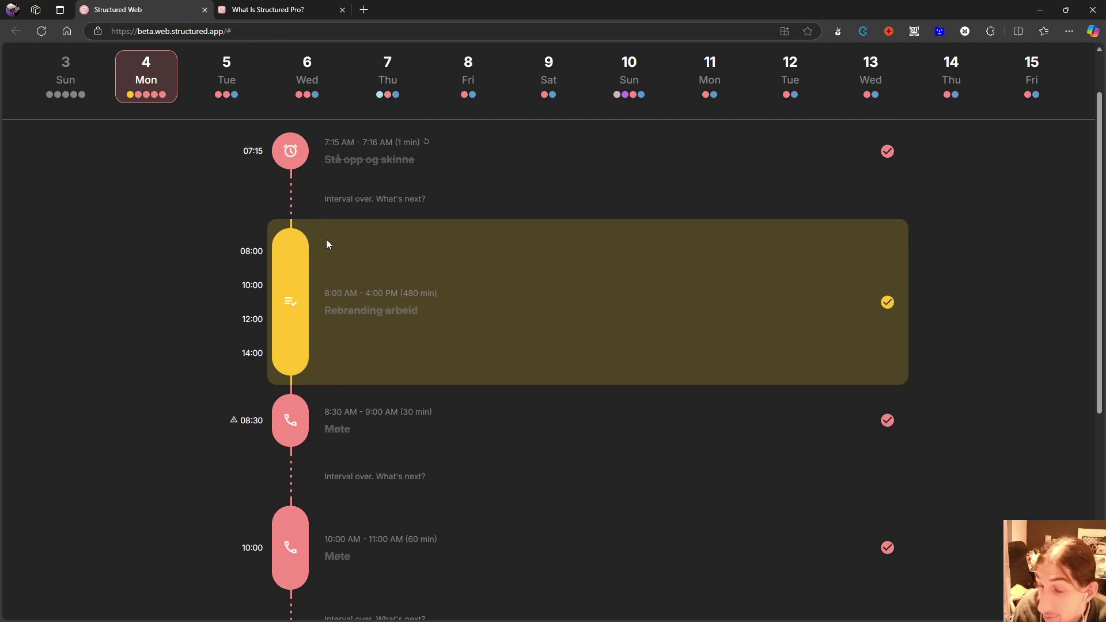
scroll(326, 240, up, 1)
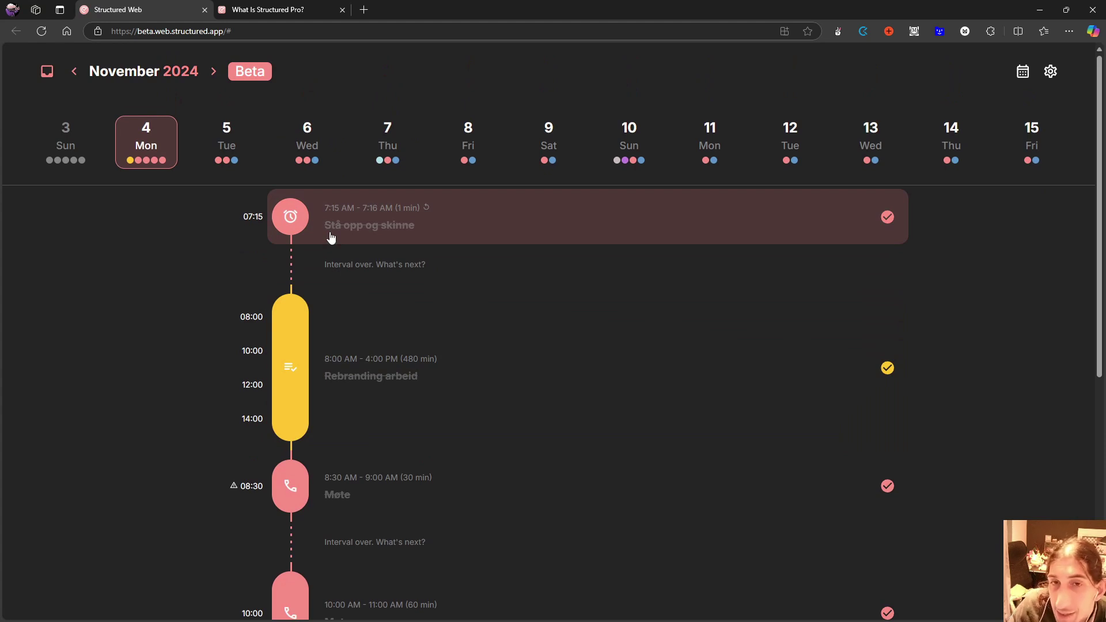
- View the schedule for Tuesday, November 5, and compare it with Monday's task timeline
click(228, 152)
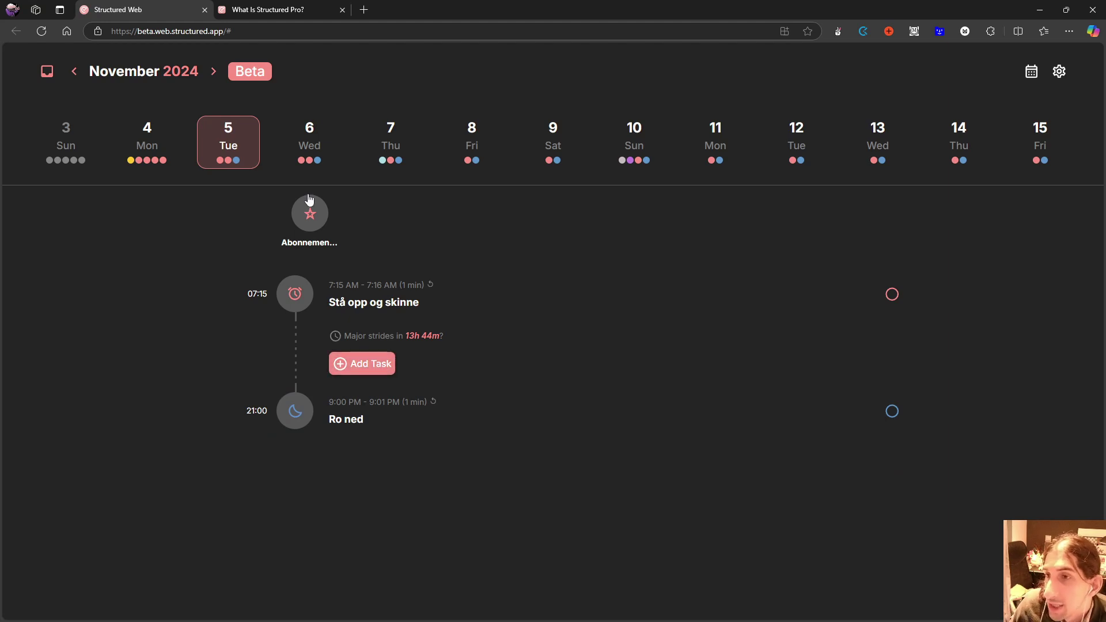
click(149, 151)
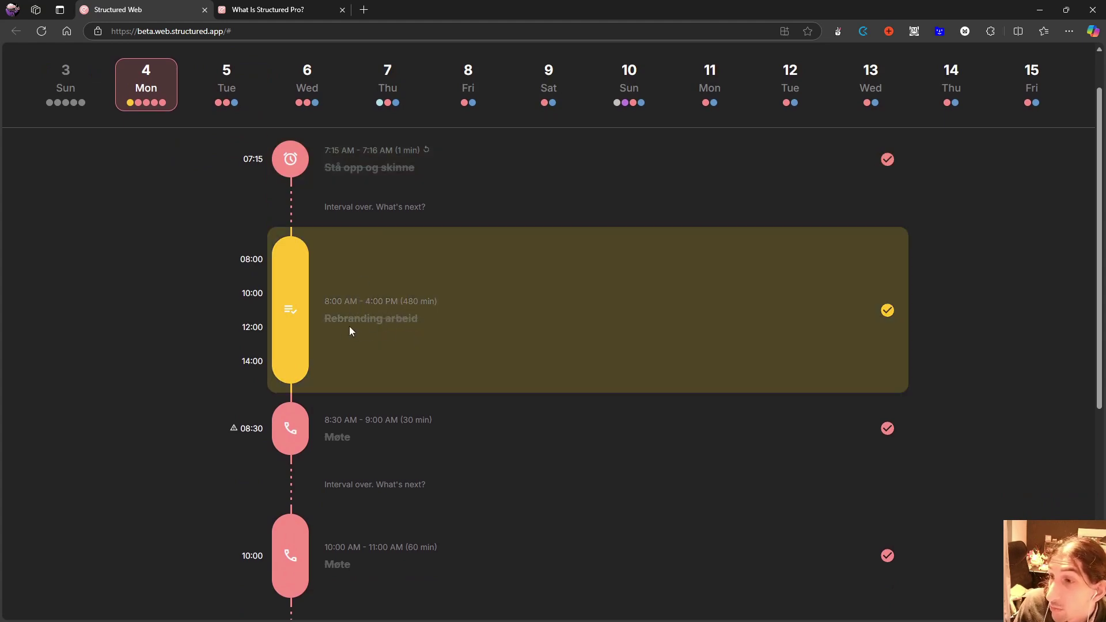
scroll(374, 331, down, 2)
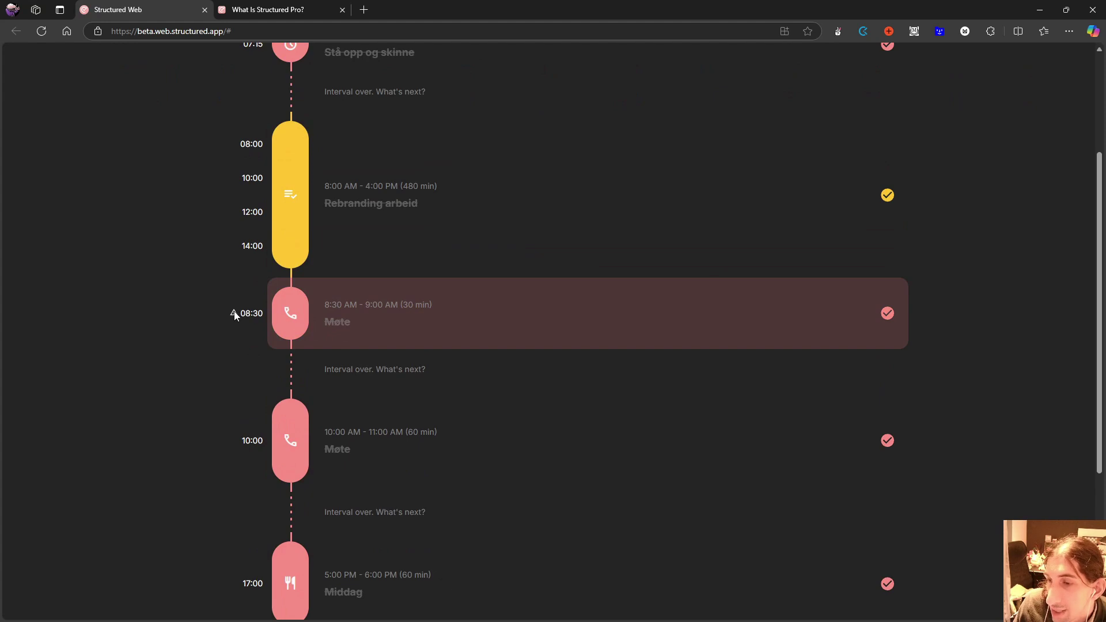
scroll(326, 300, down, 3)
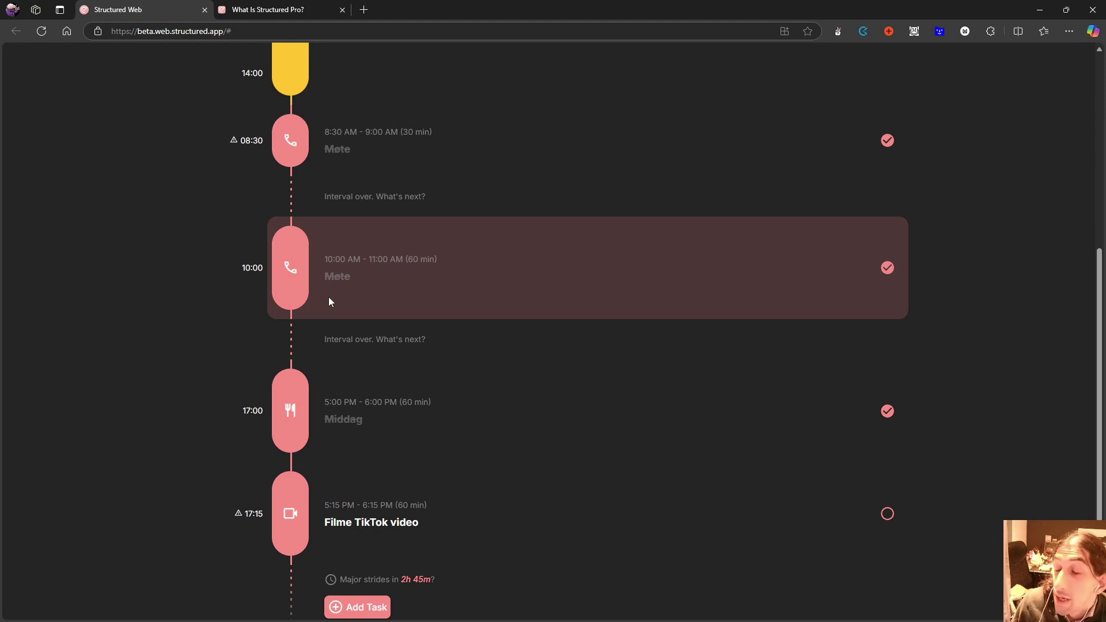
scroll(332, 394, down, 1)
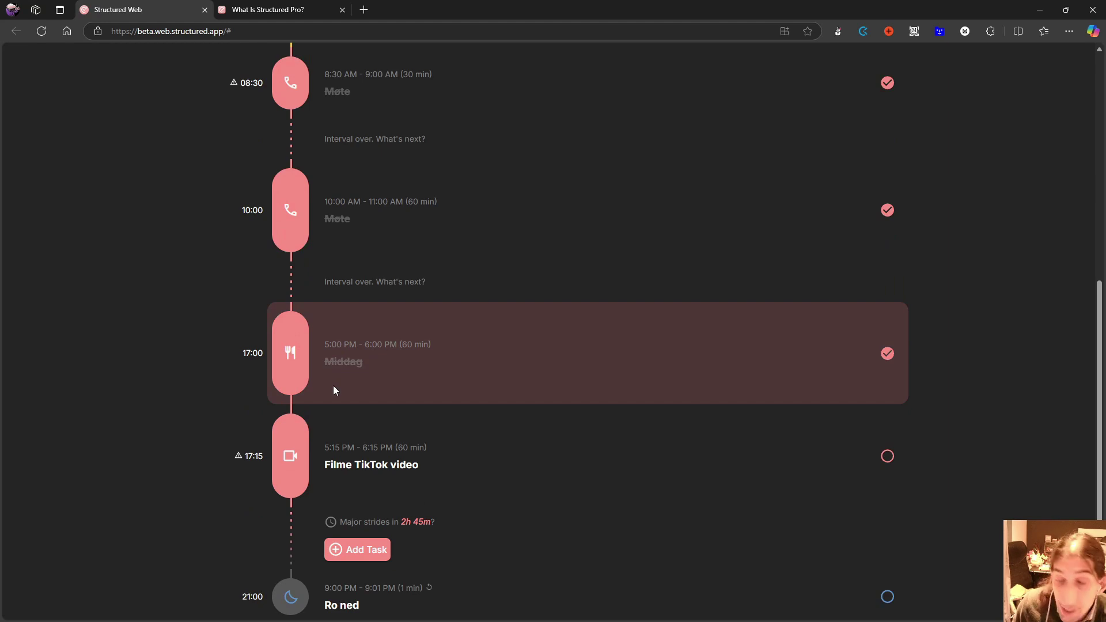
scroll(326, 375, up, 6)
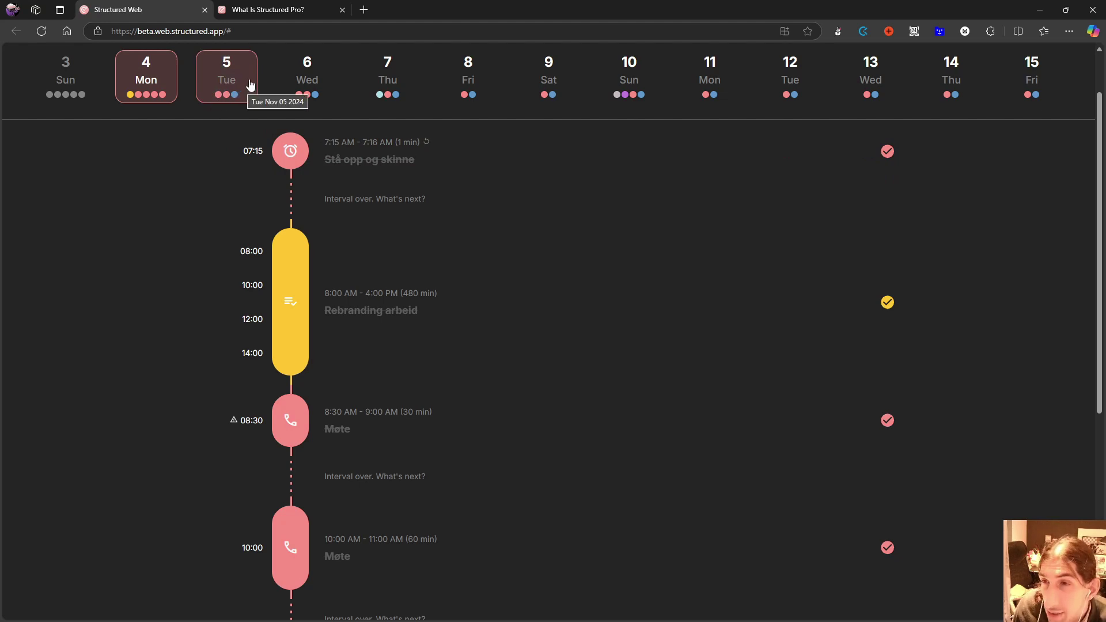
- Show Tuesday, November 5, and open the inbox to look through all its unscheduled tasks
click(225, 78)
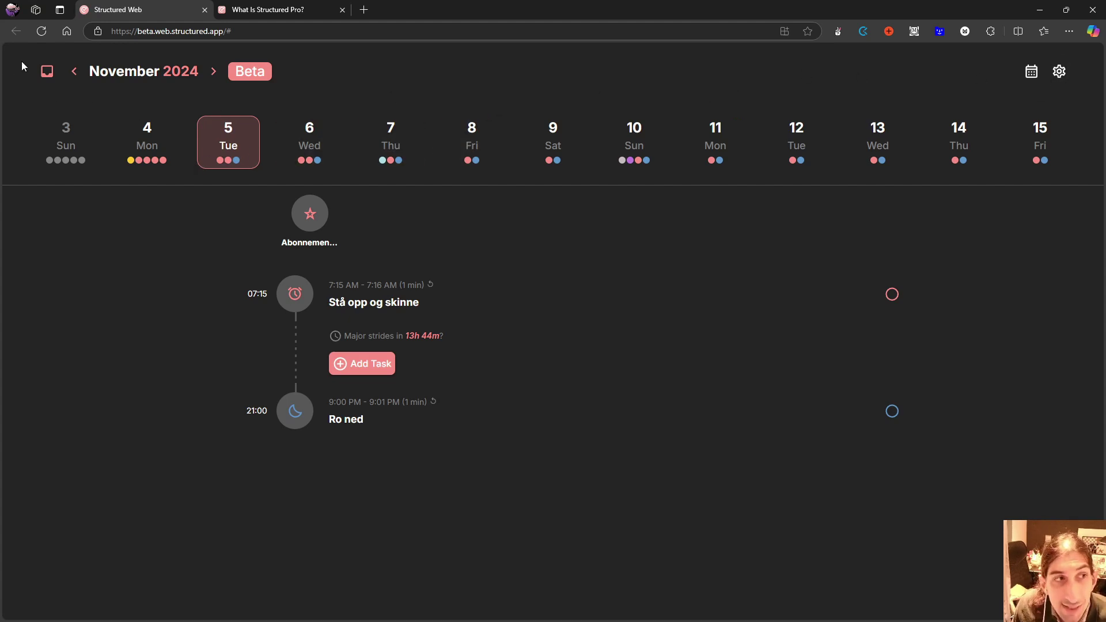
click(47, 71)
scroll(128, 176, down, 1)
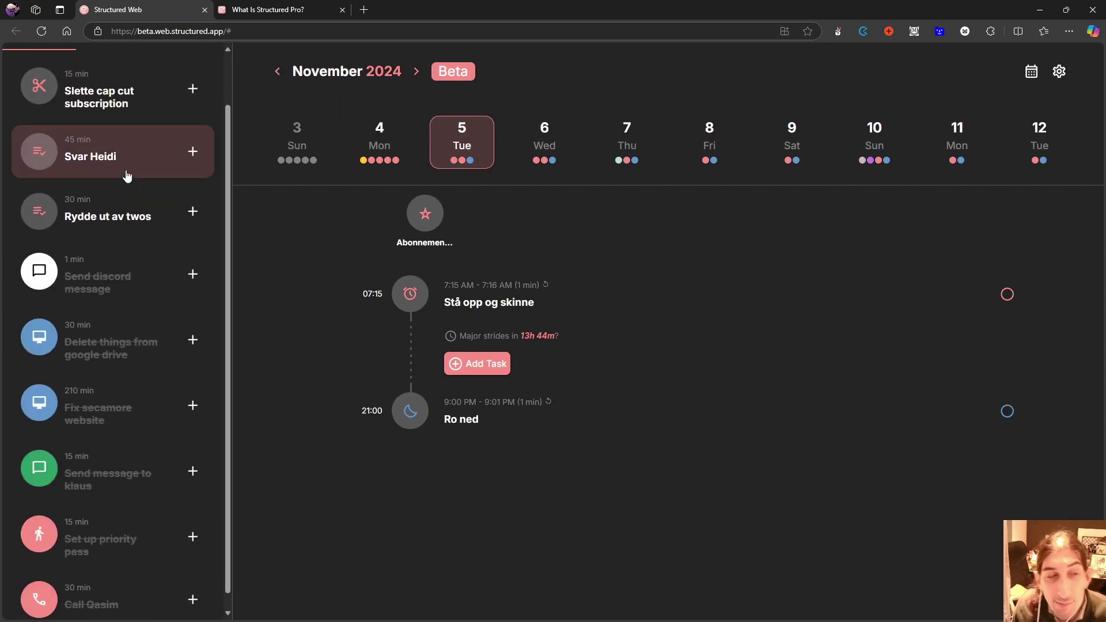
scroll(168, 223, up, 1)
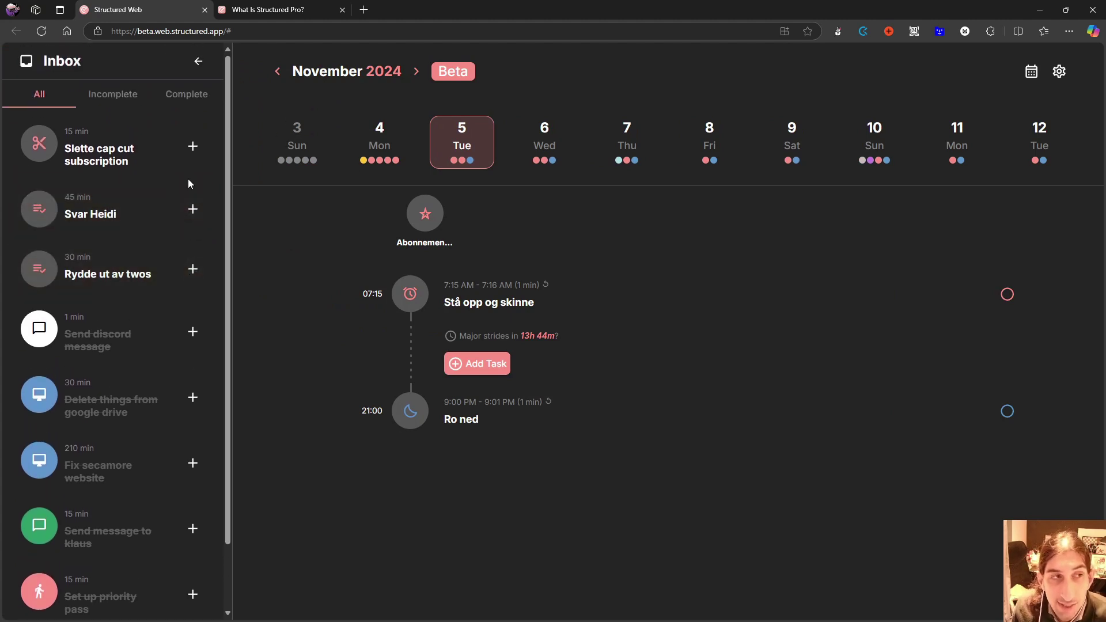
- Plan the inbox task "Slette cap cut subscription" for the date 11/08/2024
click(192, 149)
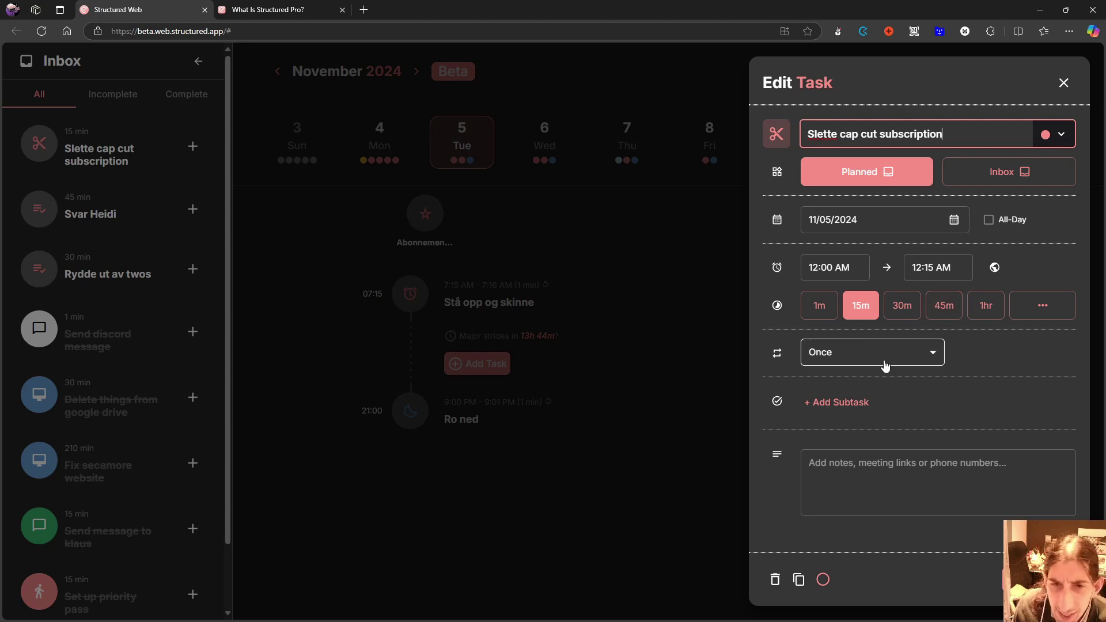
click(954, 219)
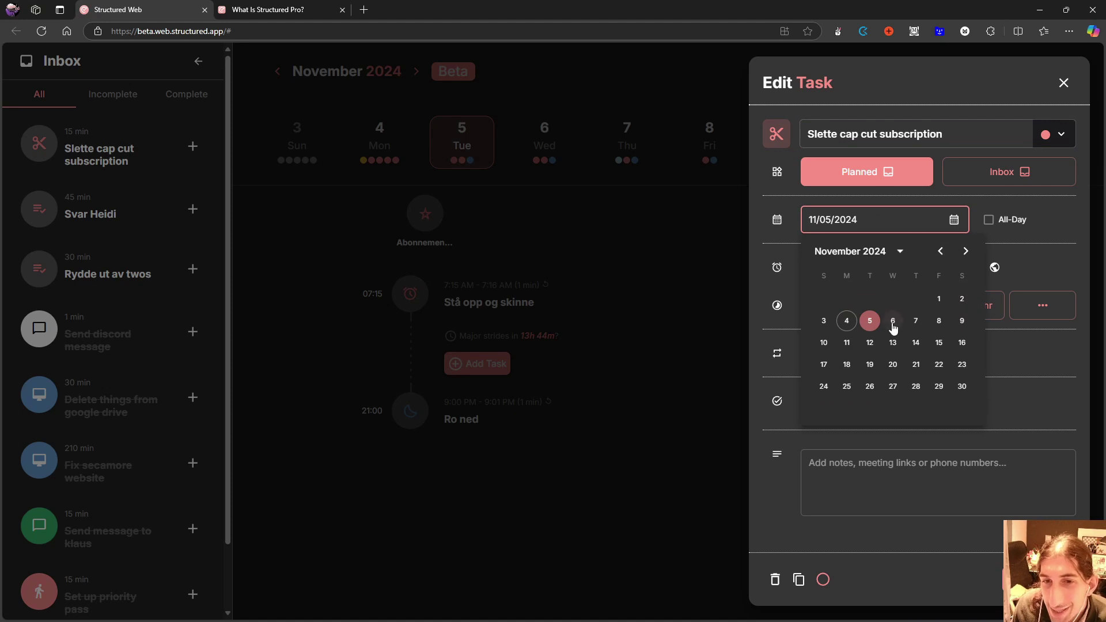
click(939, 321)
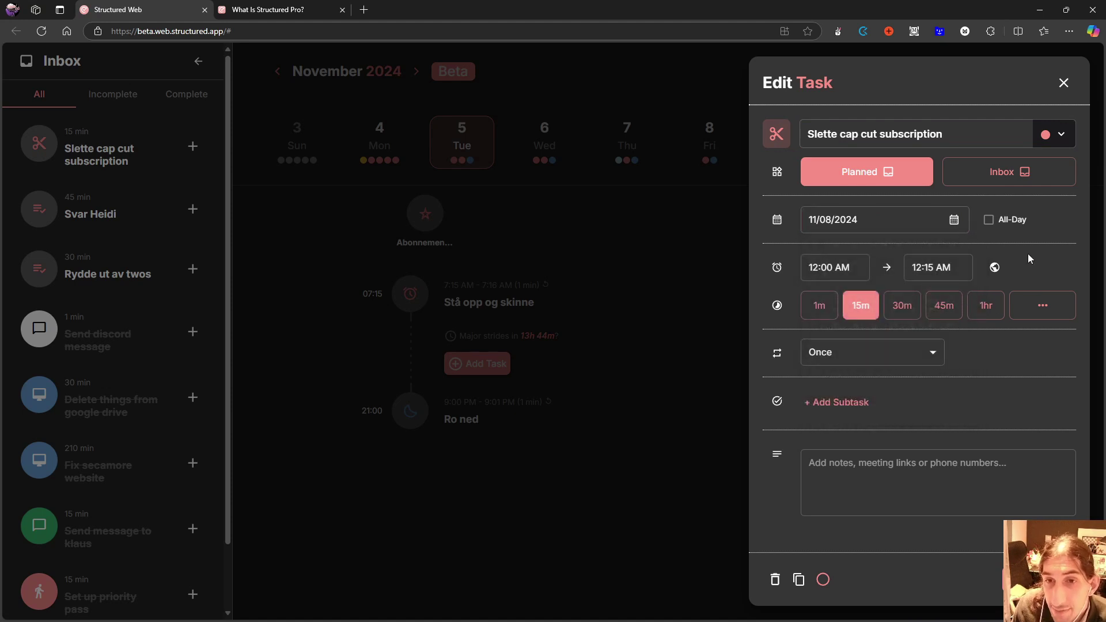
- Set the task's start time to 10:00 PM and its duration to 1 minute
click(851, 269)
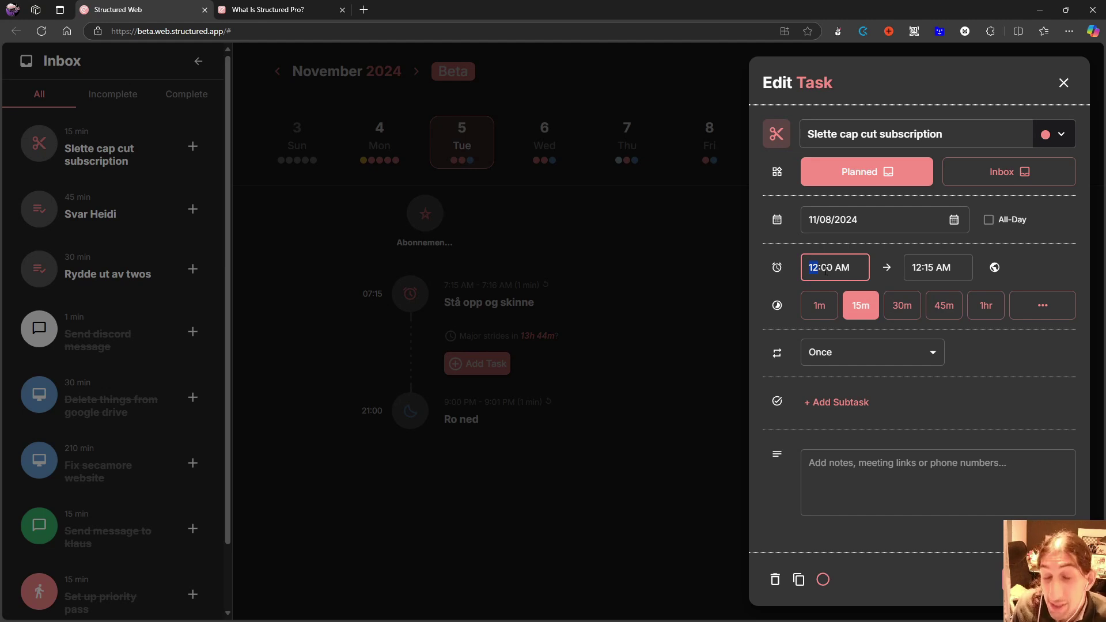
text(1)
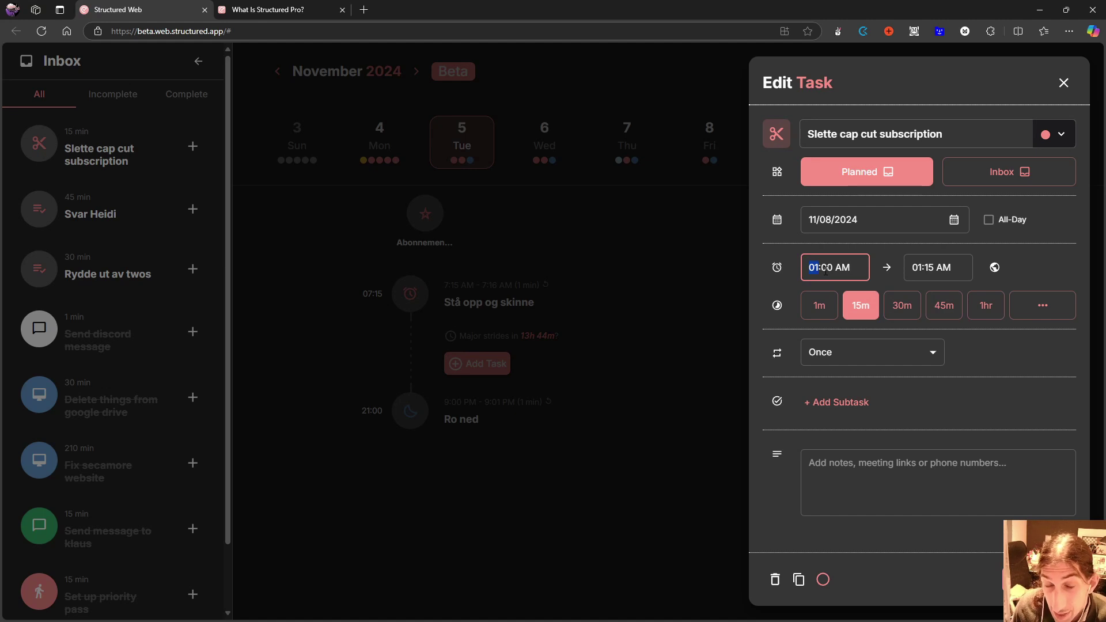
text(0)
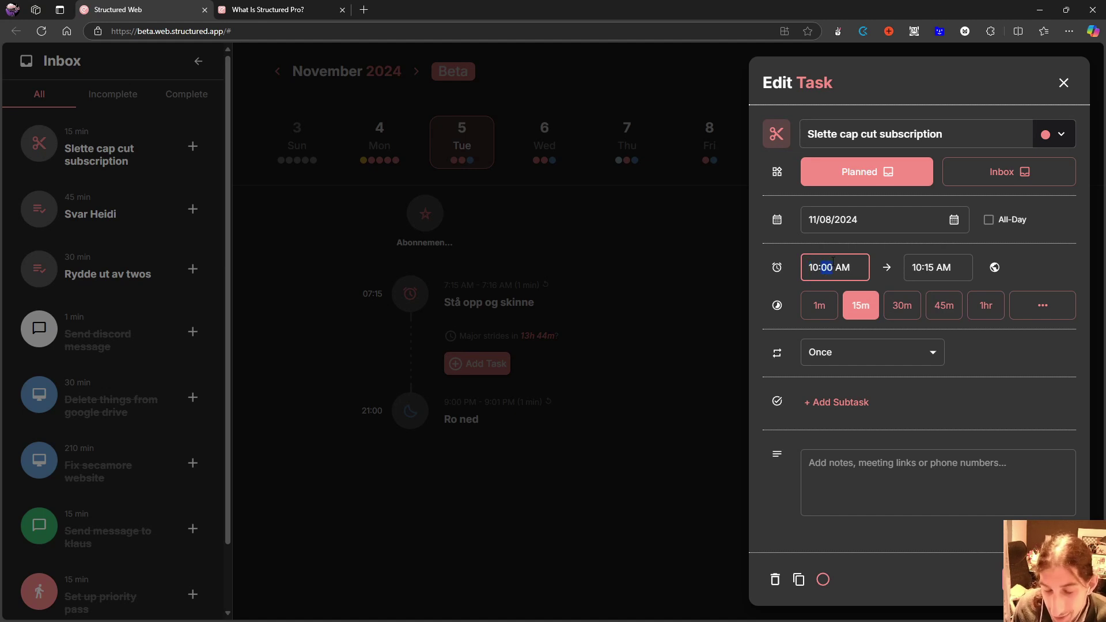
click(850, 259)
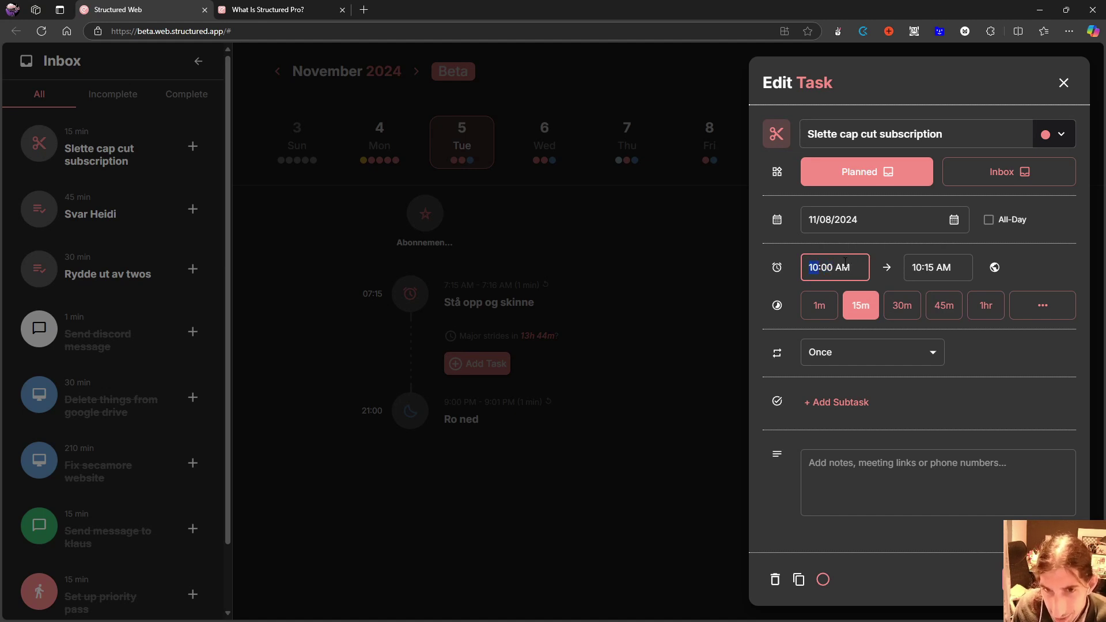
click(842, 262)
key(p)
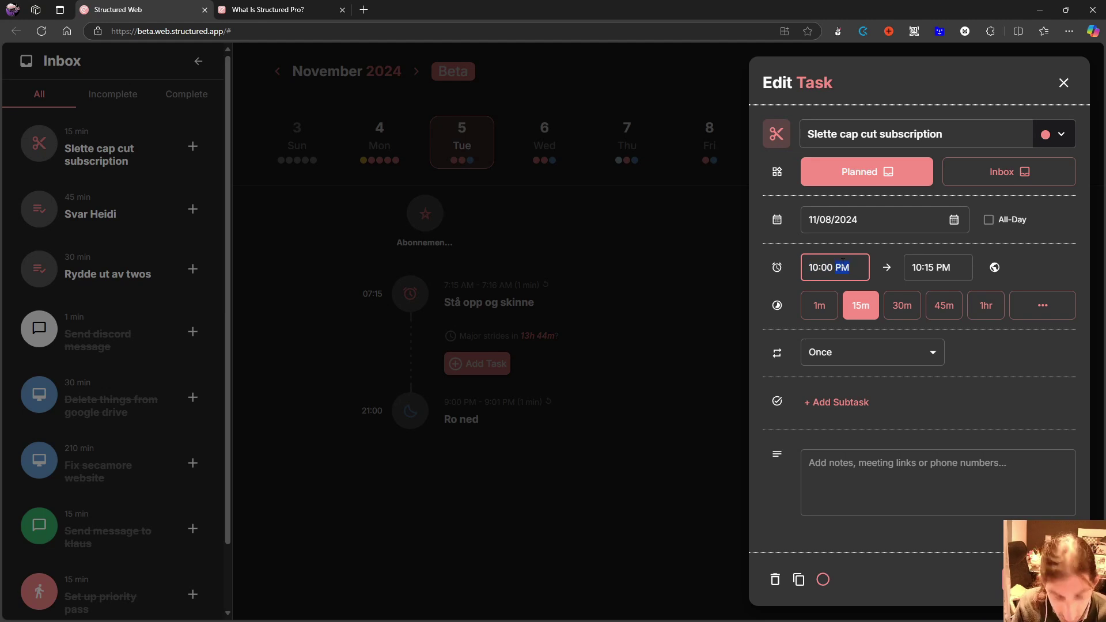
click(823, 306)
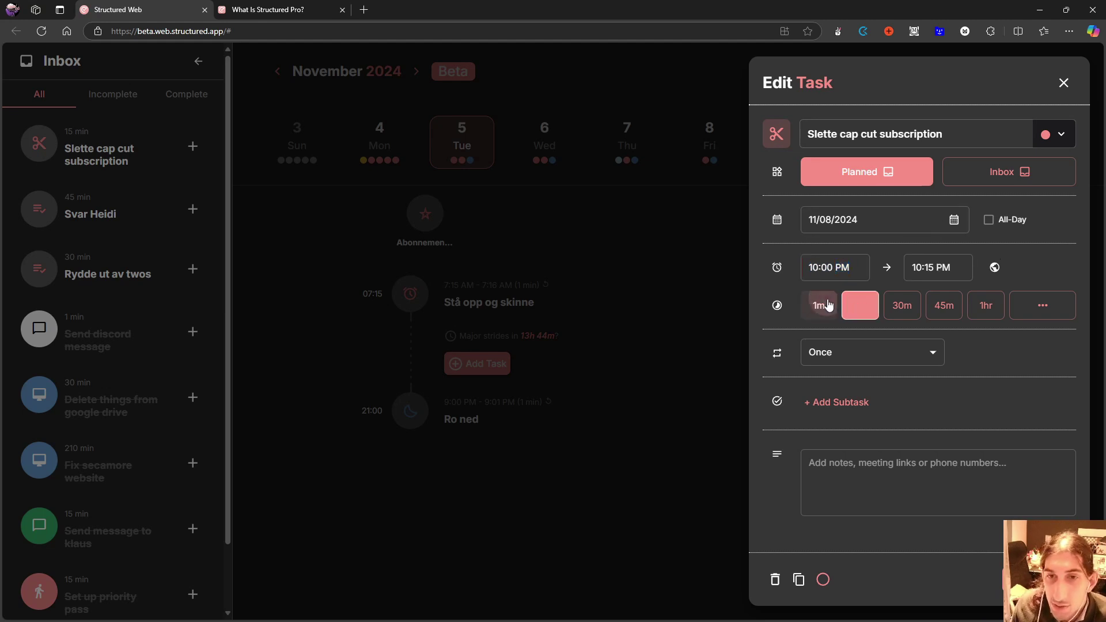
- Set the task's duration to 15 minutes and change its color to a fully saturated bright green
click(860, 305)
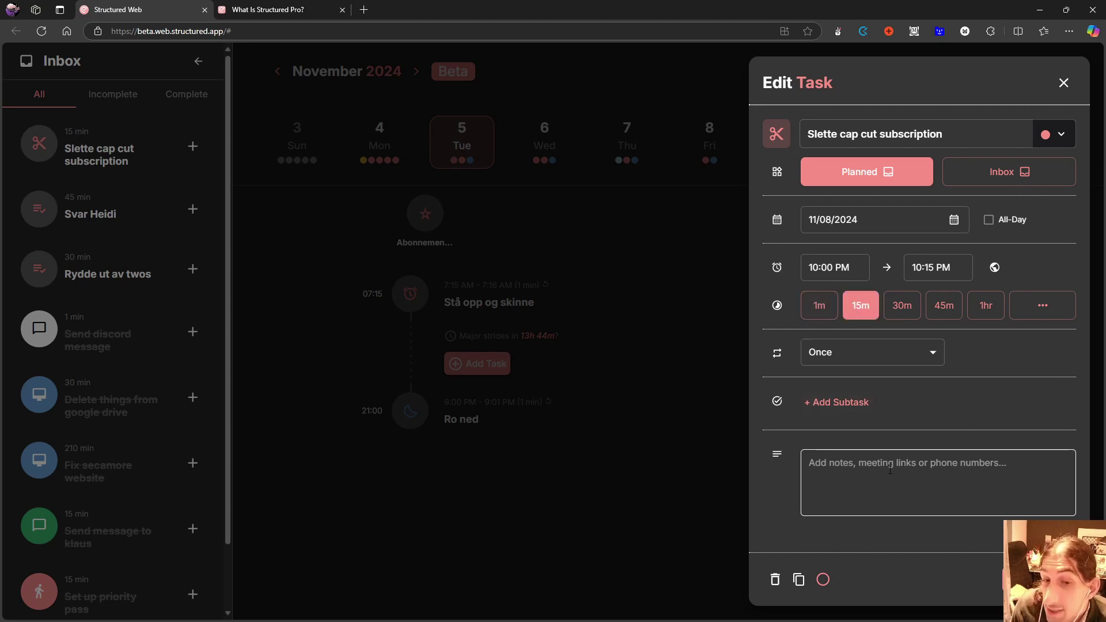
click(1057, 134)
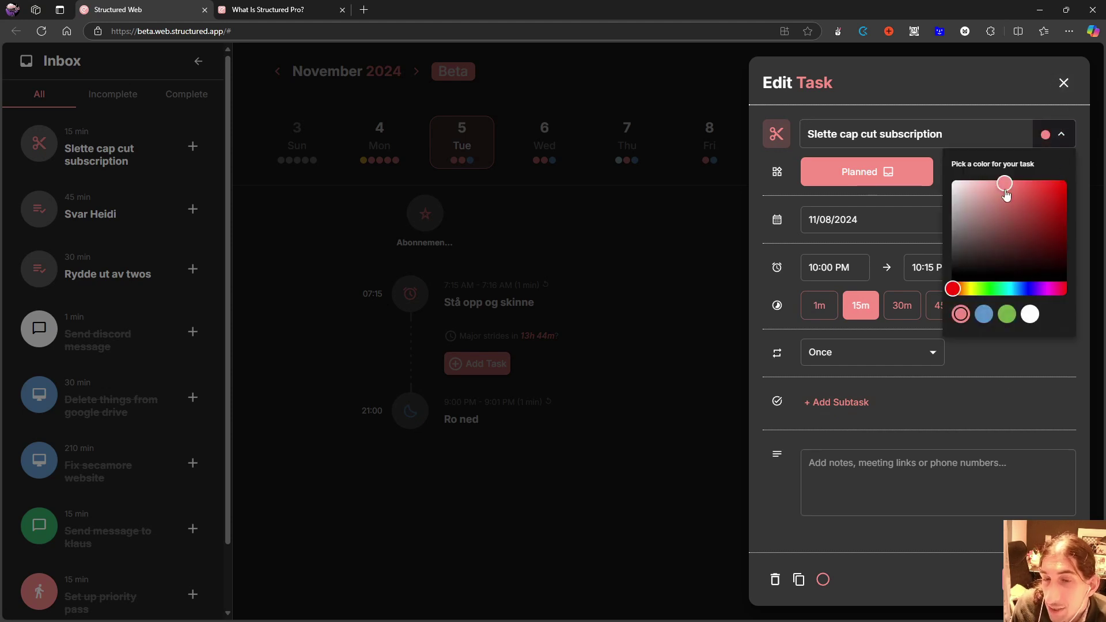
drag(1005, 187, 1067, 182)
click(985, 289)
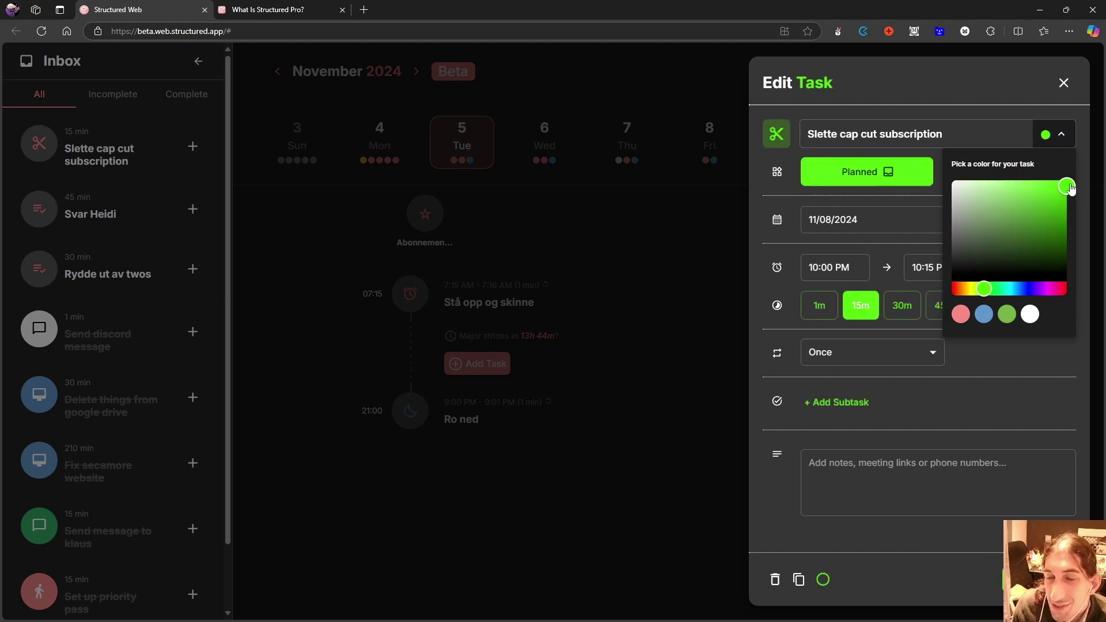
- Change the task's icon to the video camera from the Office group and save the scheduled task
click(776, 133)
click(777, 134)
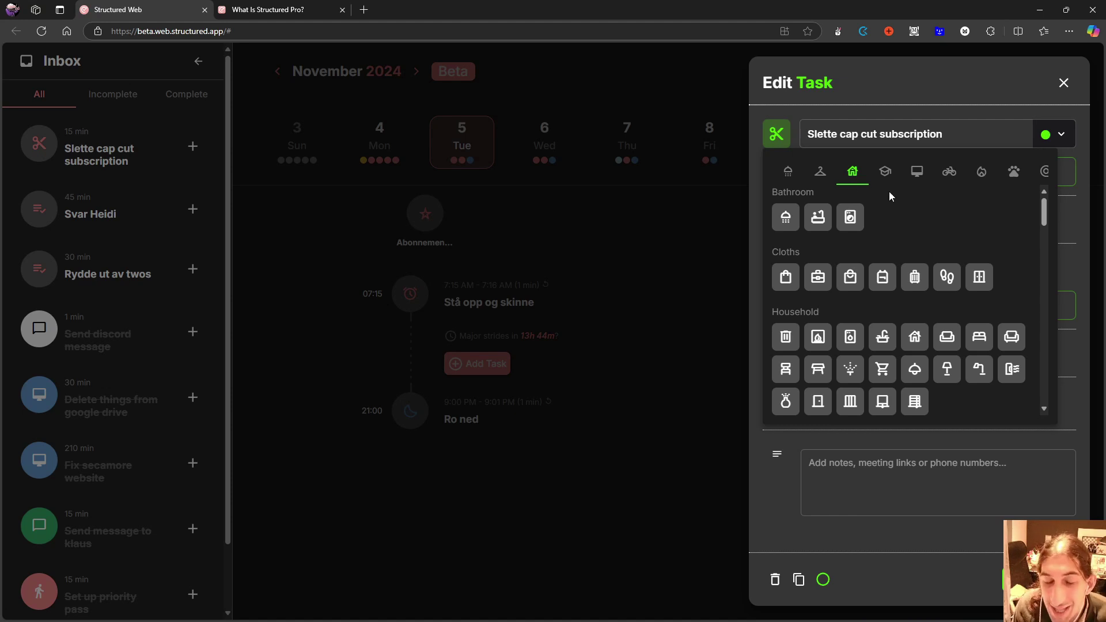
scroll(887, 224, down, 2)
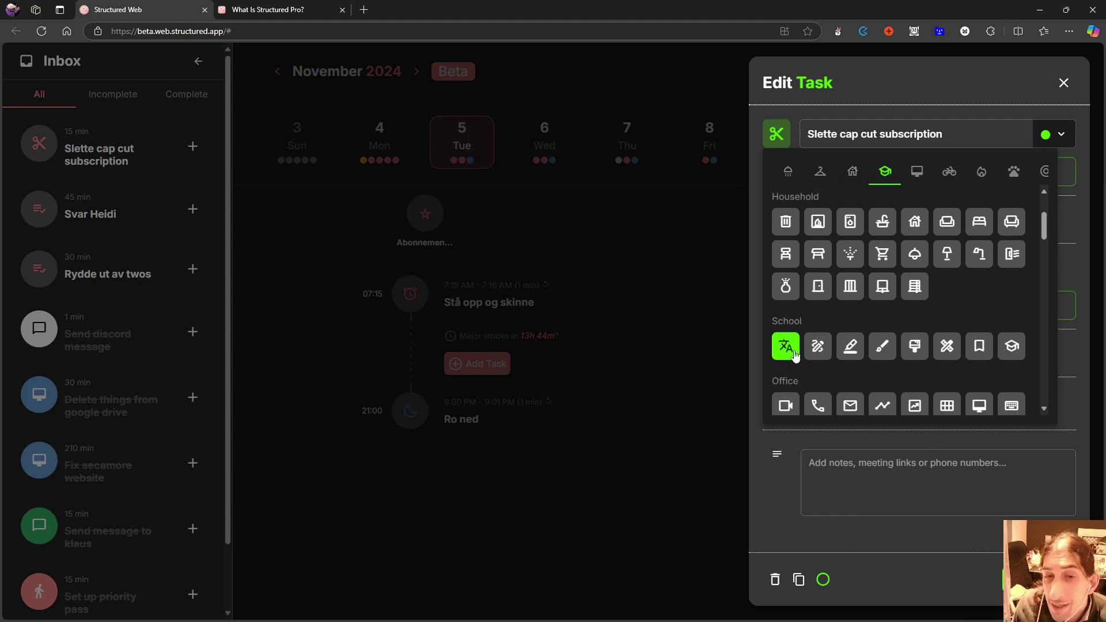
scroll(807, 360, down, 1)
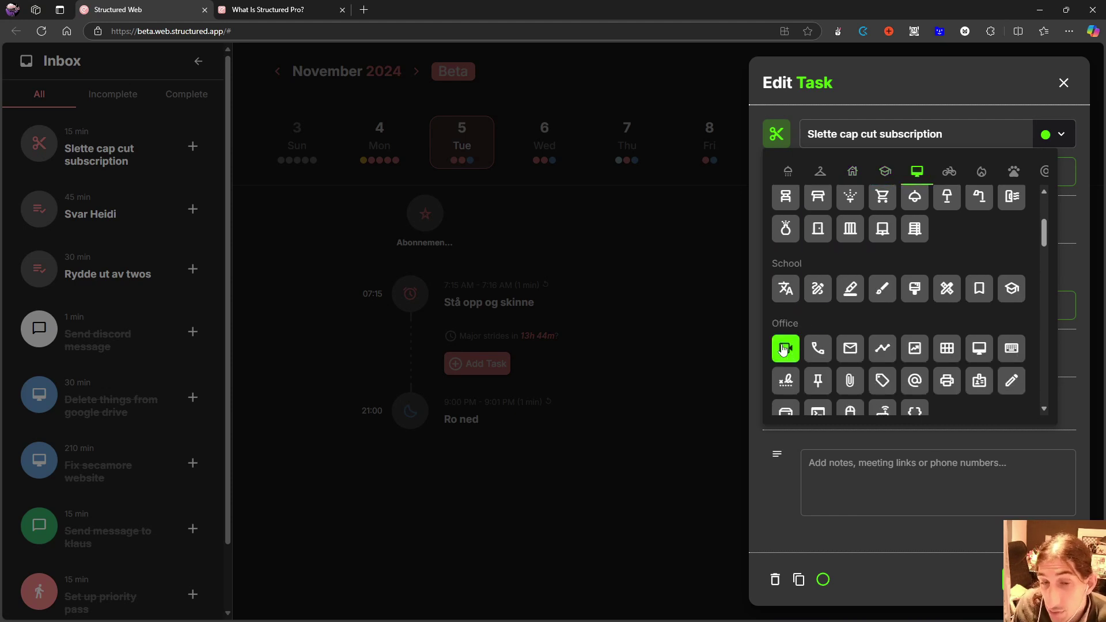
click(784, 350)
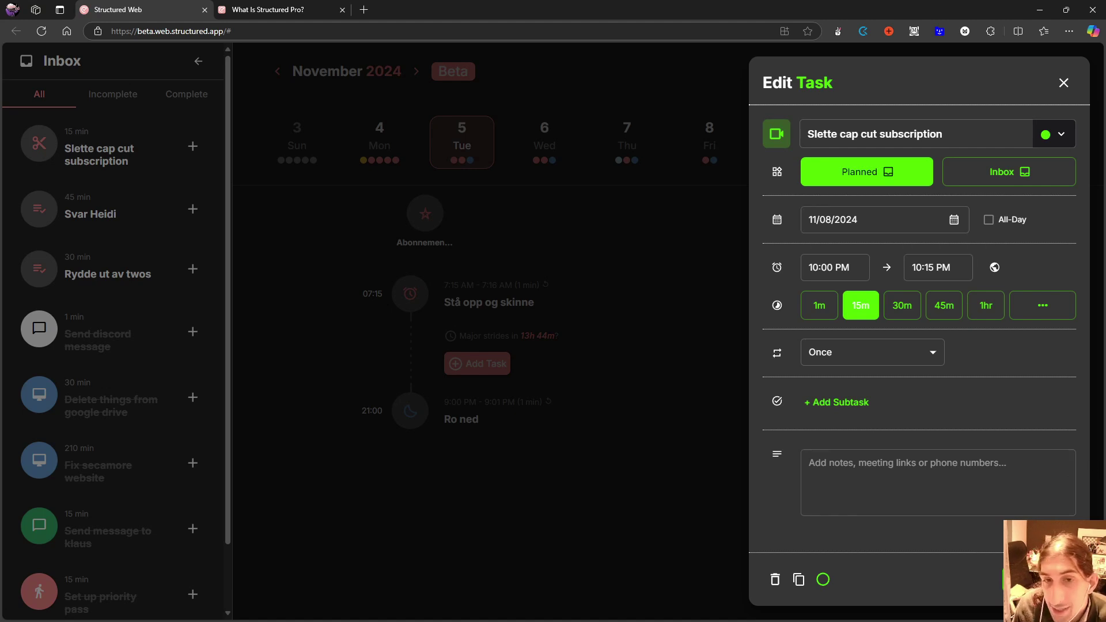
click(1037, 579)
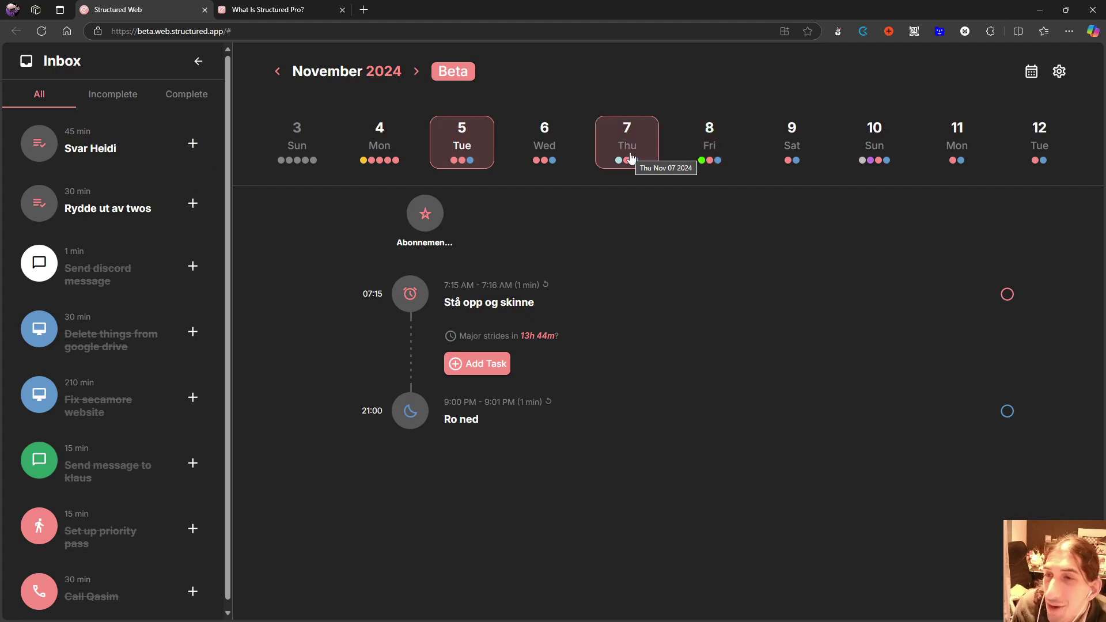
- Look through the inbox's incomplete and completed tasks, and return to showing all of them
click(110, 99)
click(188, 113)
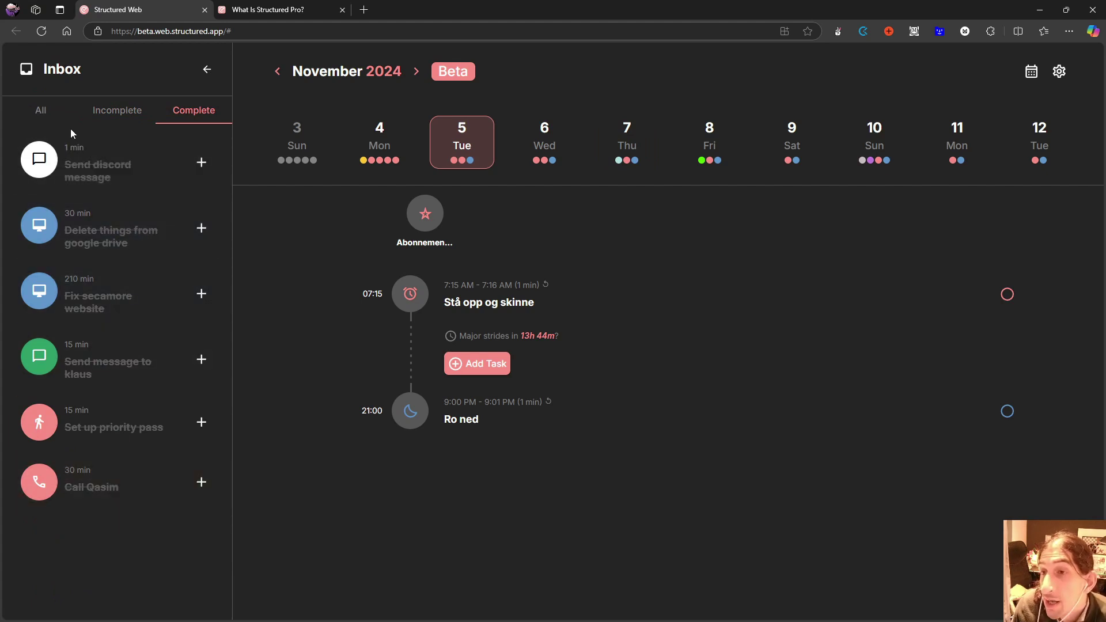
click(46, 113)
right_click(46, 112)
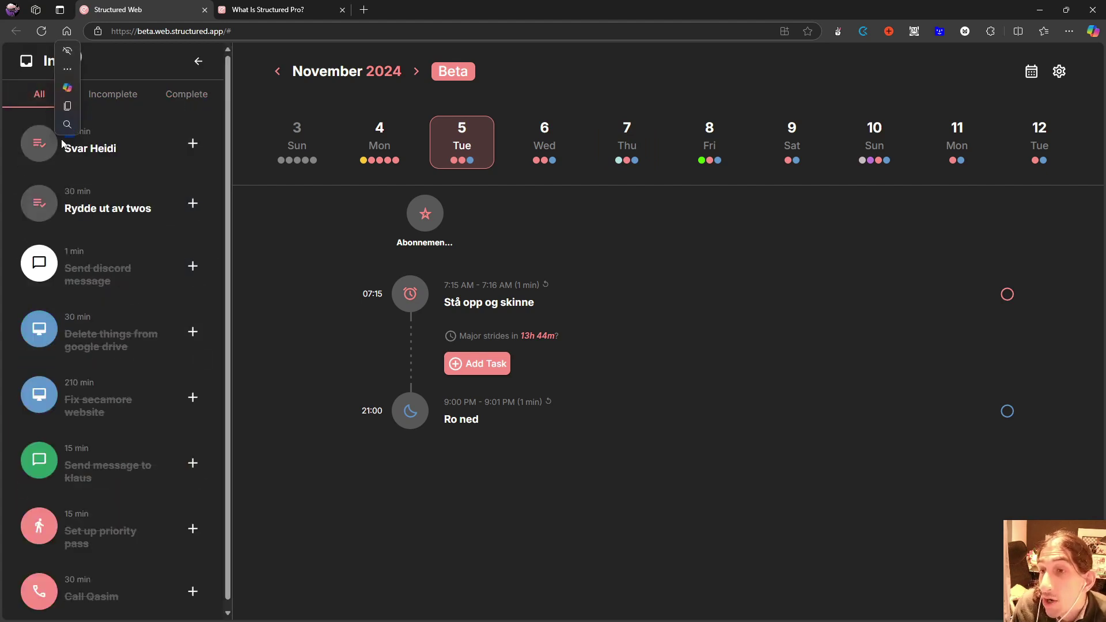
click(25, 98)
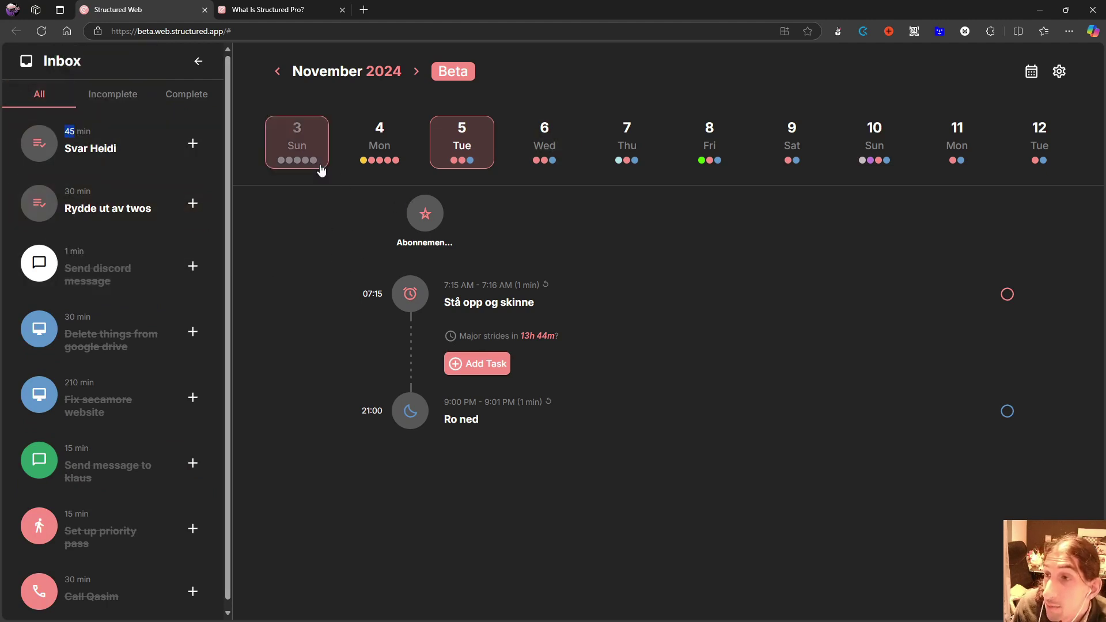
- View the timeline for Sunday, November 3, and return to the one for Monday, November 4
click(401, 150)
click(293, 152)
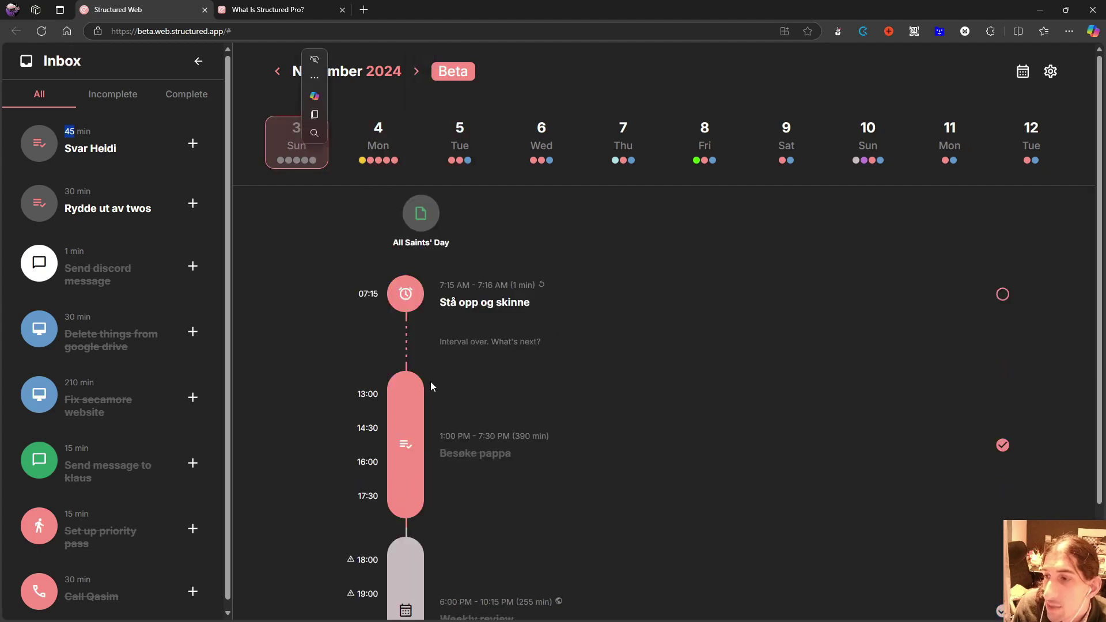
scroll(462, 412, down, 2)
scroll(458, 460, up, 2)
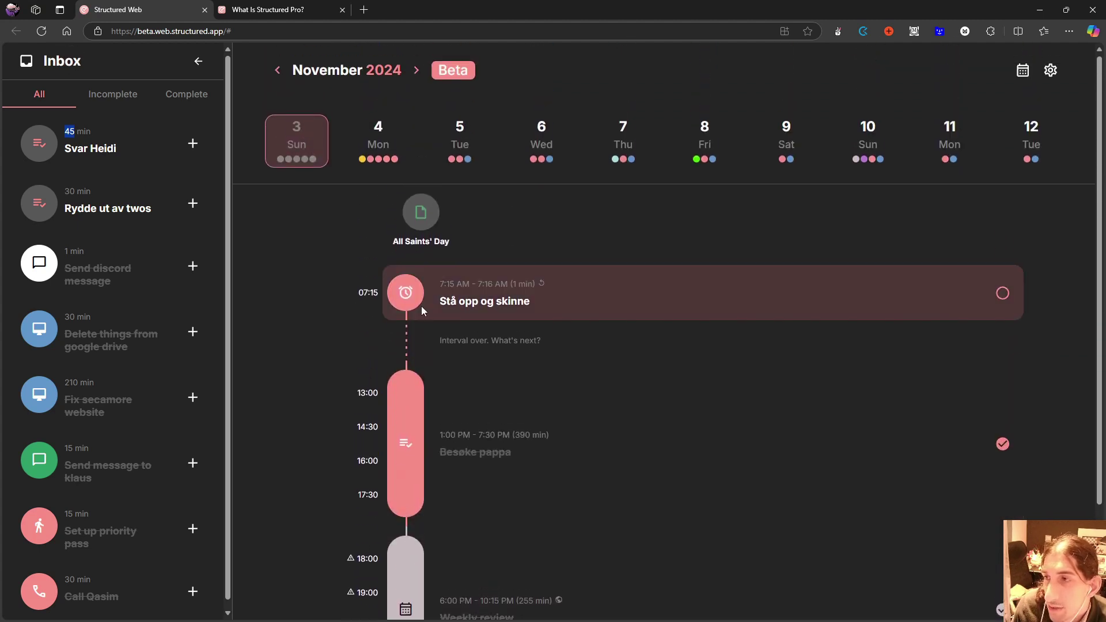
click(360, 146)
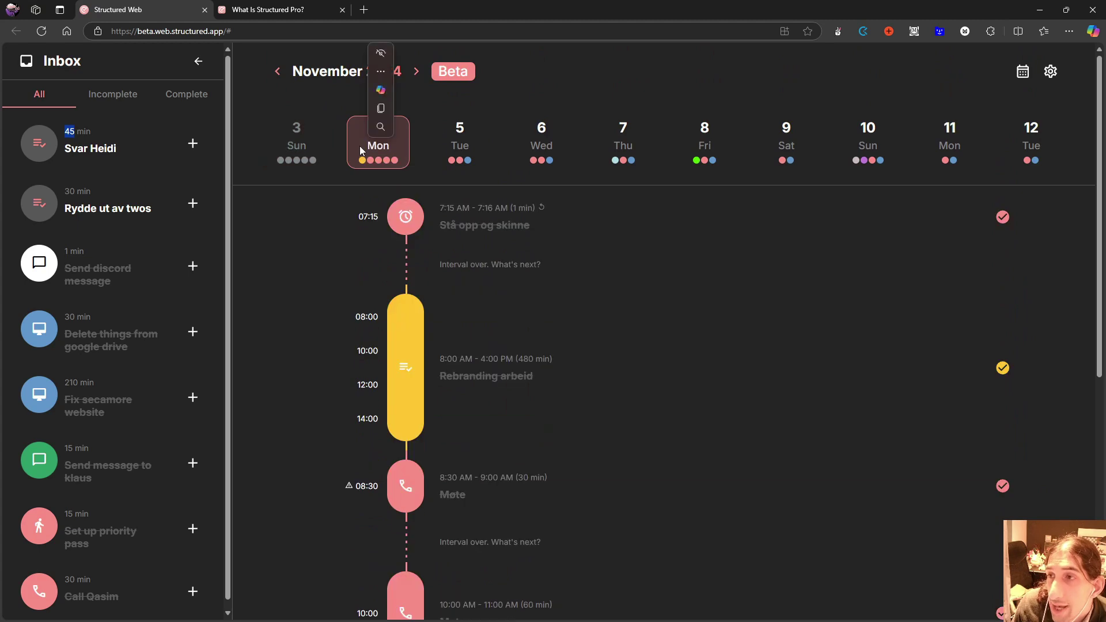
click(566, 92)
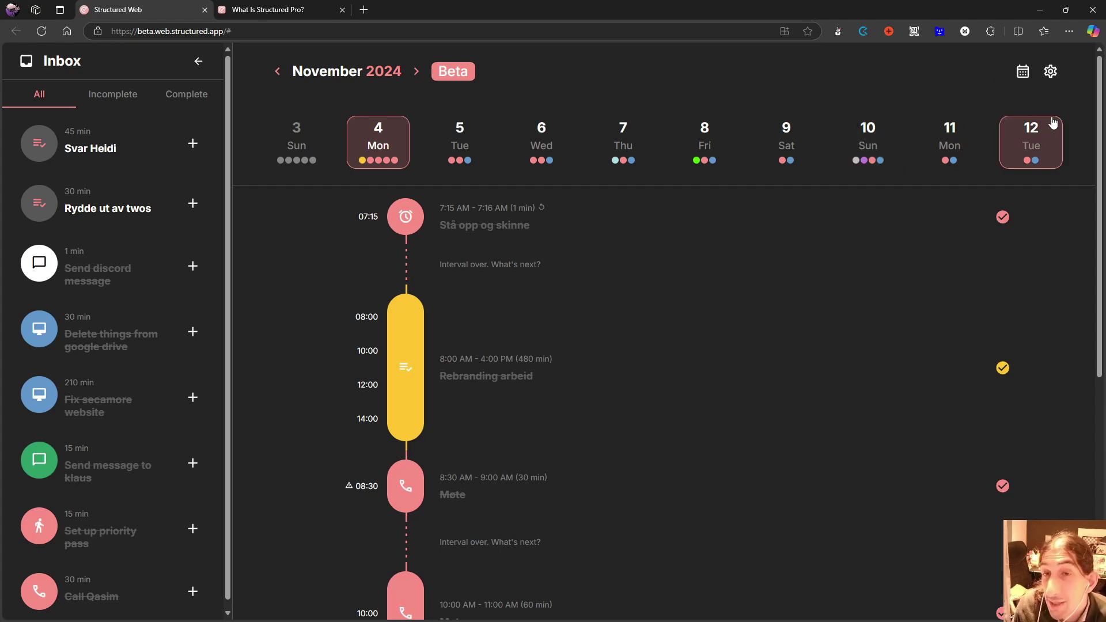
- Browse the month calendar ahead to December 2024 and back to November, and close it without choosing a date
click(1025, 71)
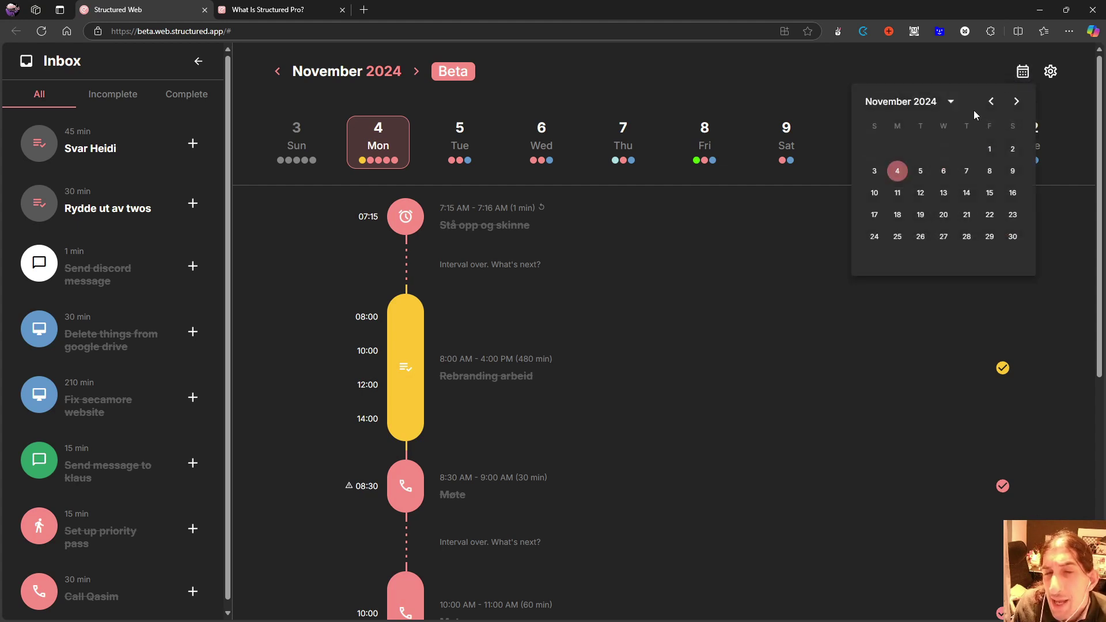
click(1016, 102)
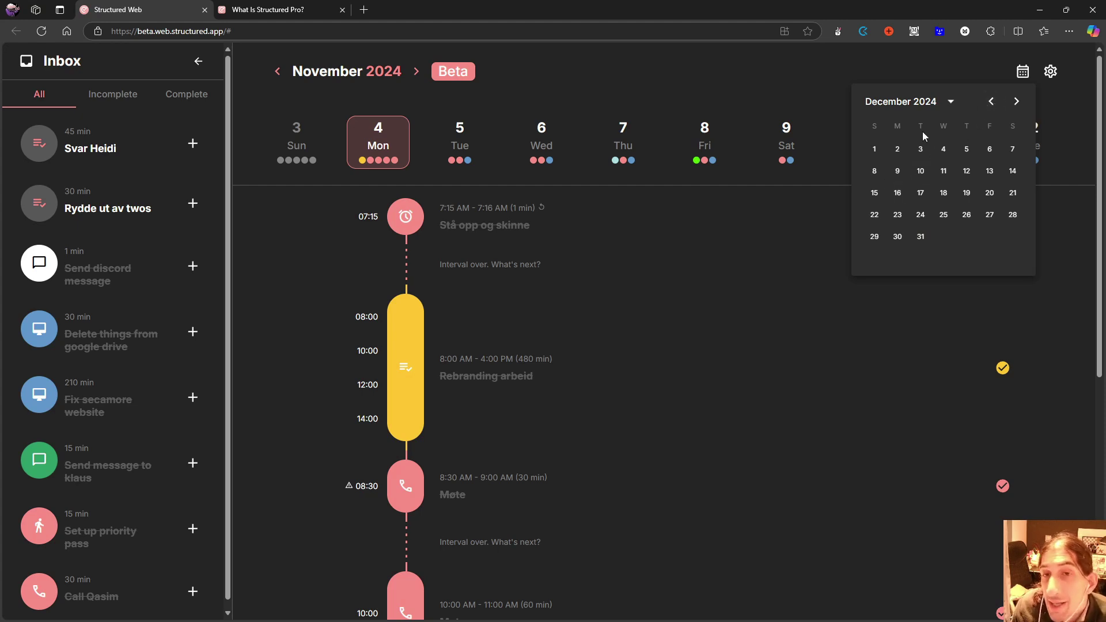
click(993, 104)
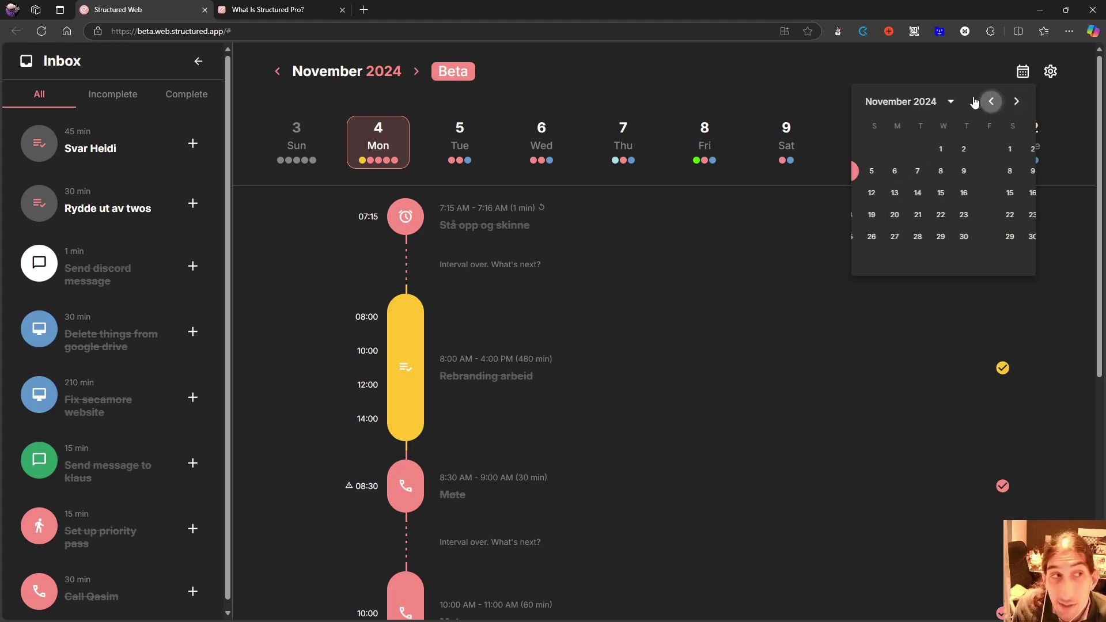
click(858, 67)
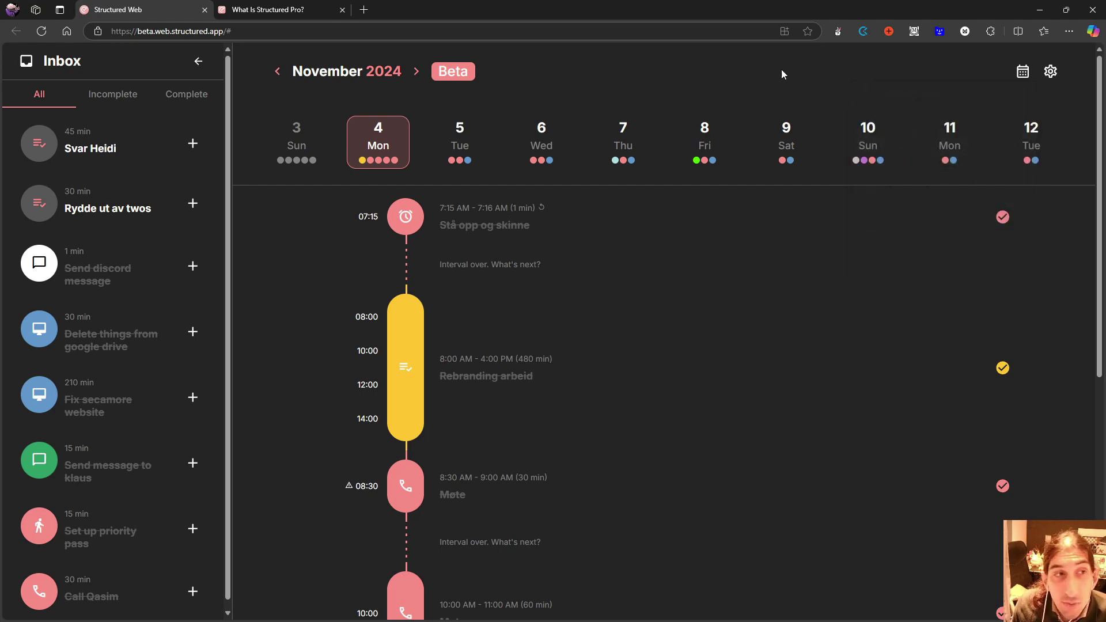
- Hide the inbox and examine Monday's full-width timeline from the morning alarm to the evening tasks
click(197, 63)
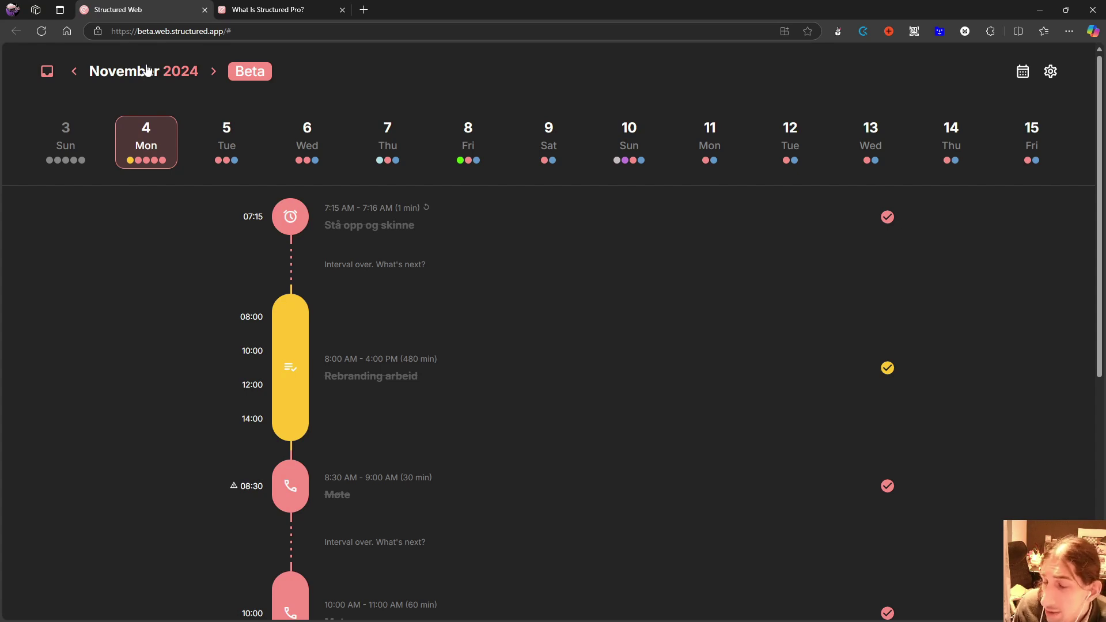
scroll(390, 260, down, 5)
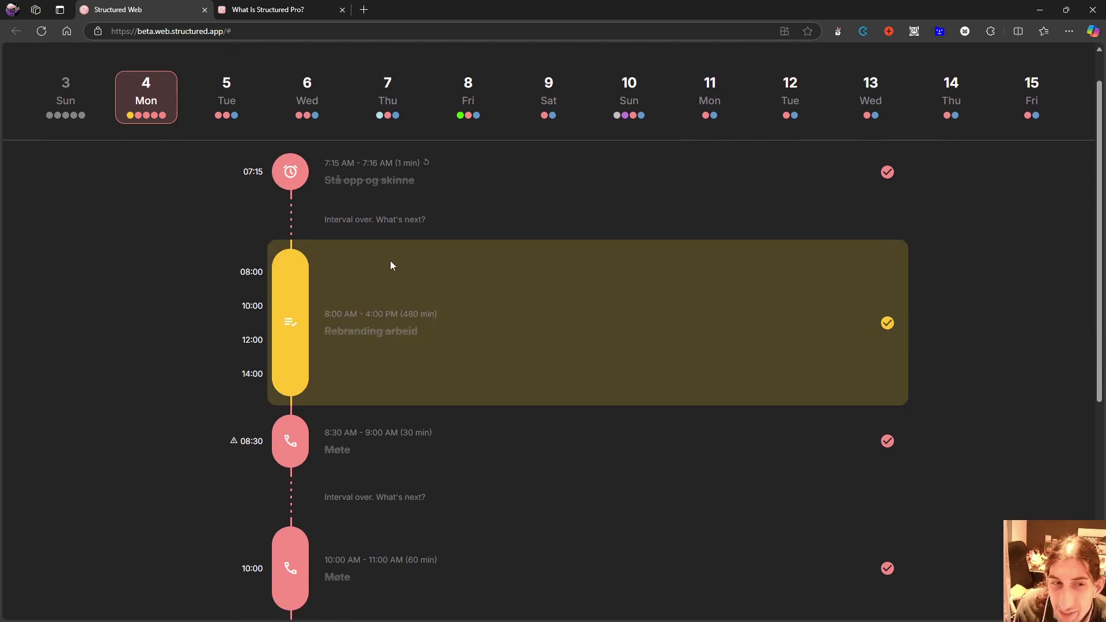
scroll(415, 254, down, 2)
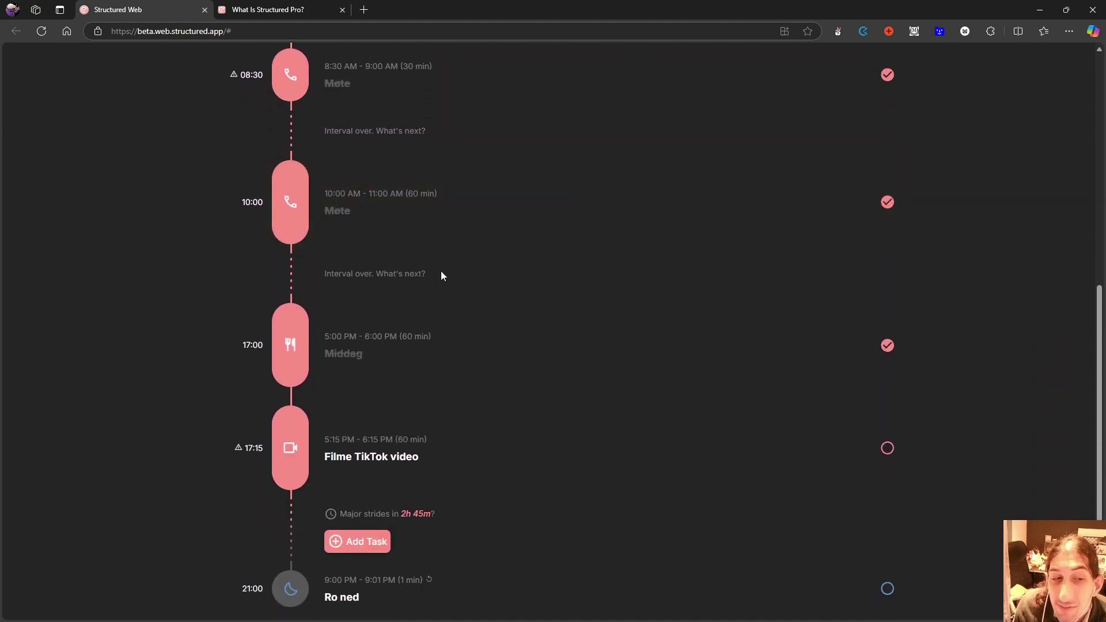
scroll(577, 346, up, 5)
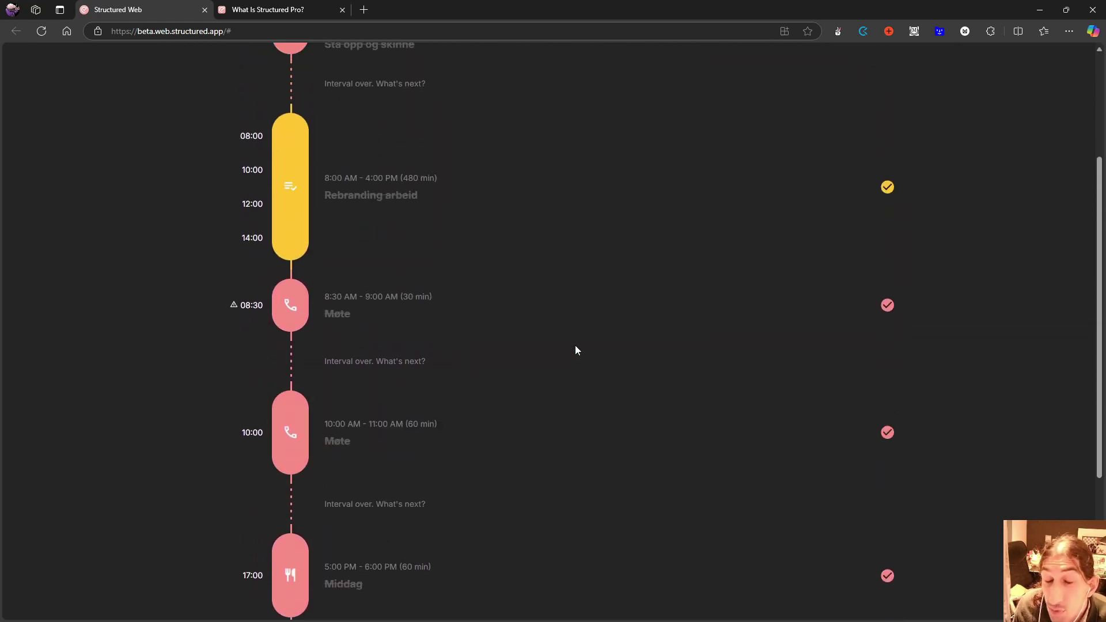
scroll(572, 344, up, 2)
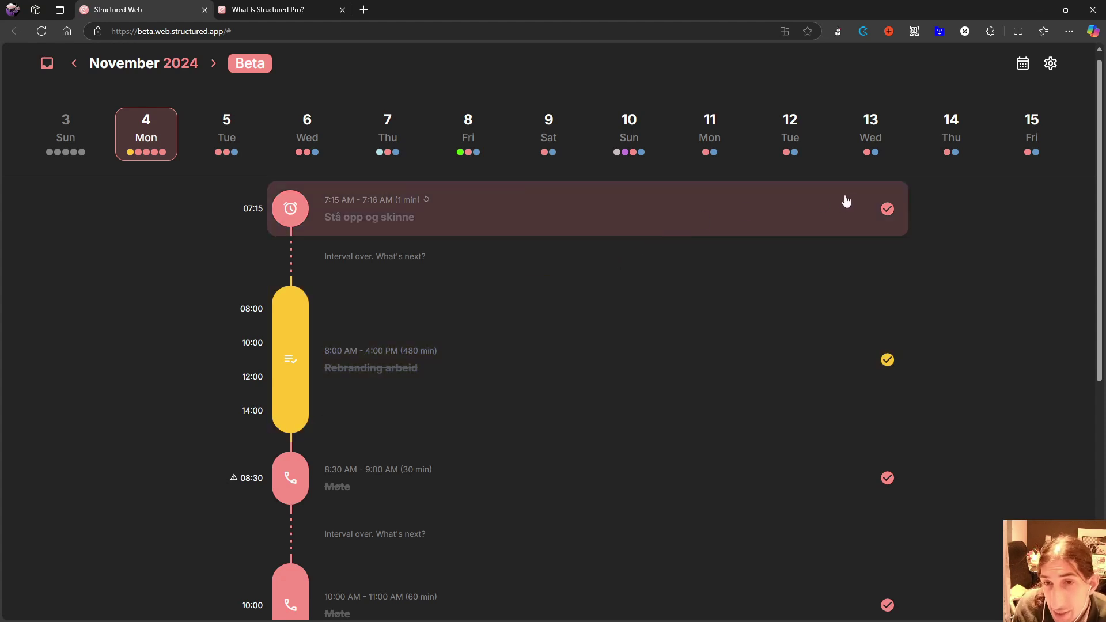
scroll(599, 254, down, 1)
scroll(568, 275, down, 3)
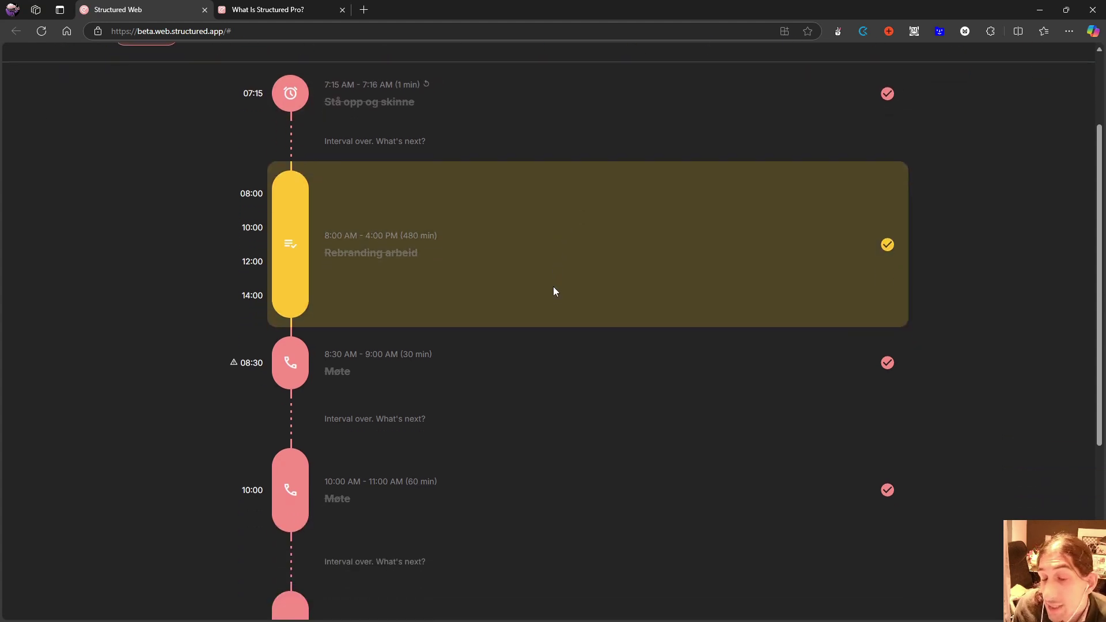
scroll(625, 291, up, 2)
scroll(639, 288, up, 2)
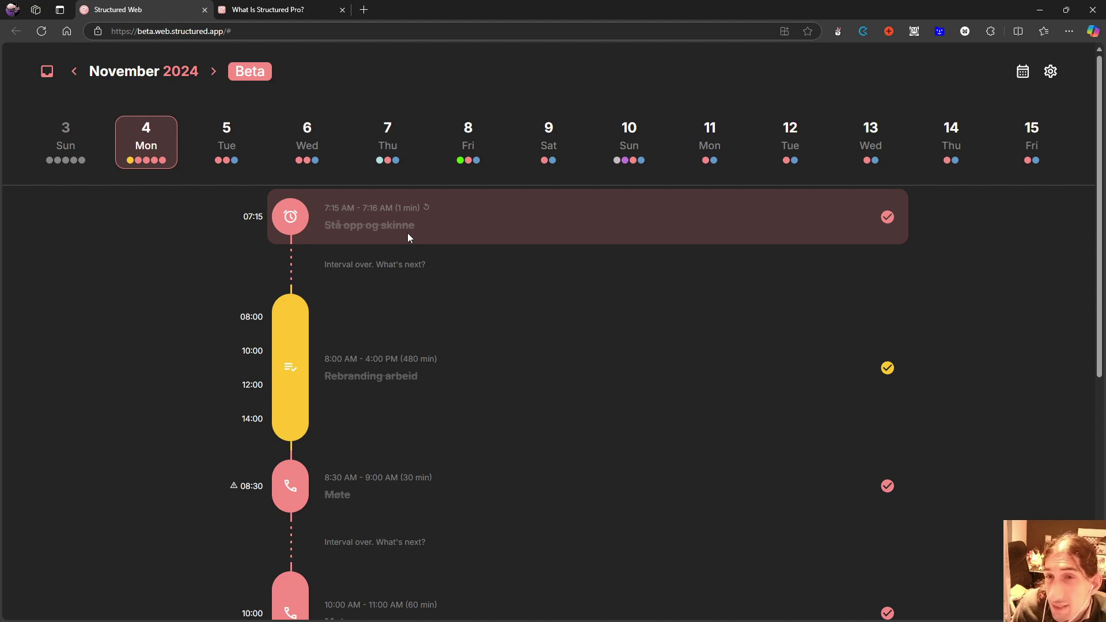
scroll(426, 259, down, 3)
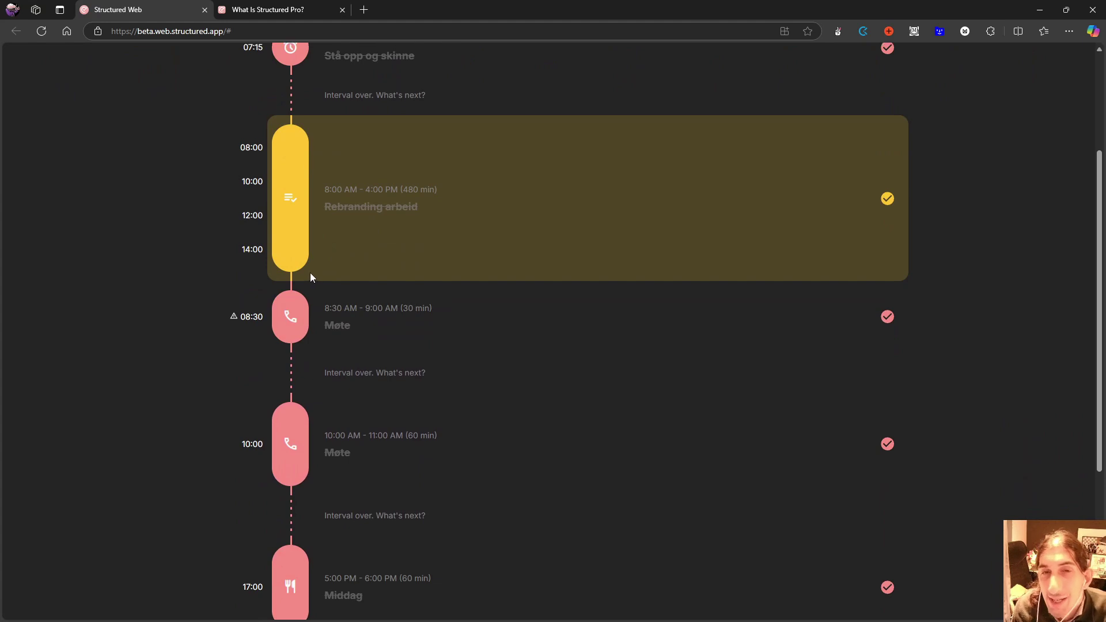
scroll(310, 272, up, 2)
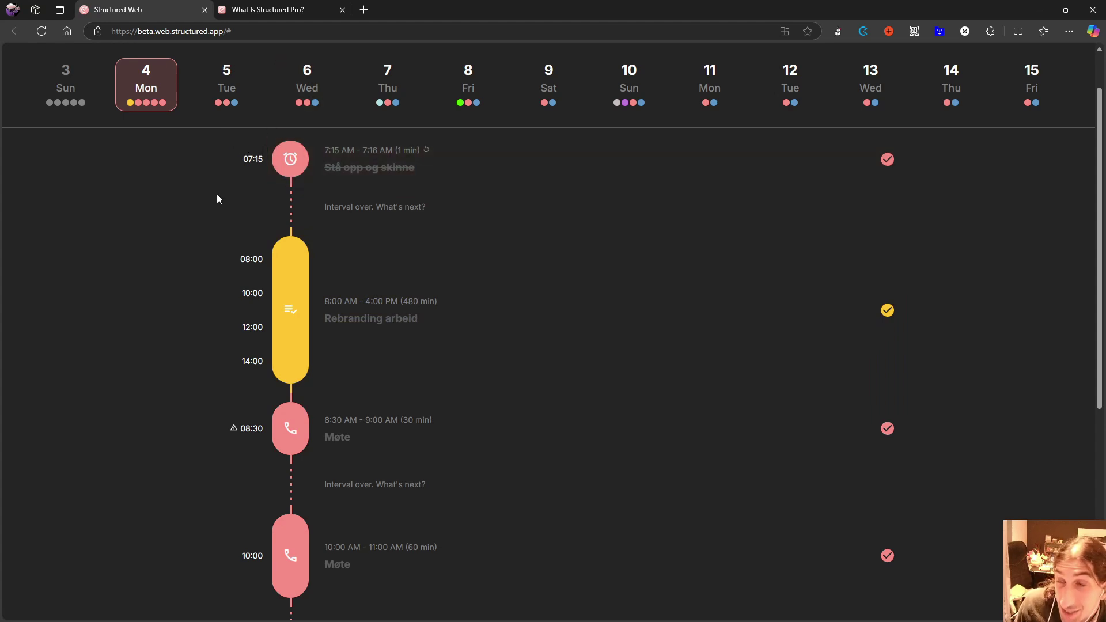
- Check the Structured Pro prices in the help article, and return to the planner to view Monday's remaining tasks
click(268, 10)
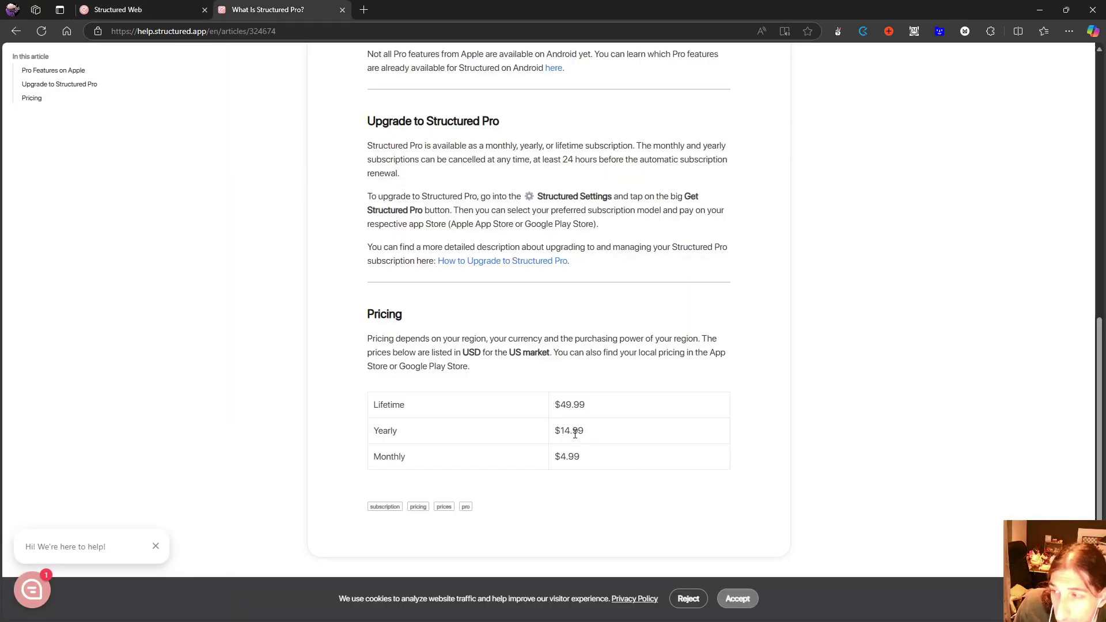
click(172, 8)
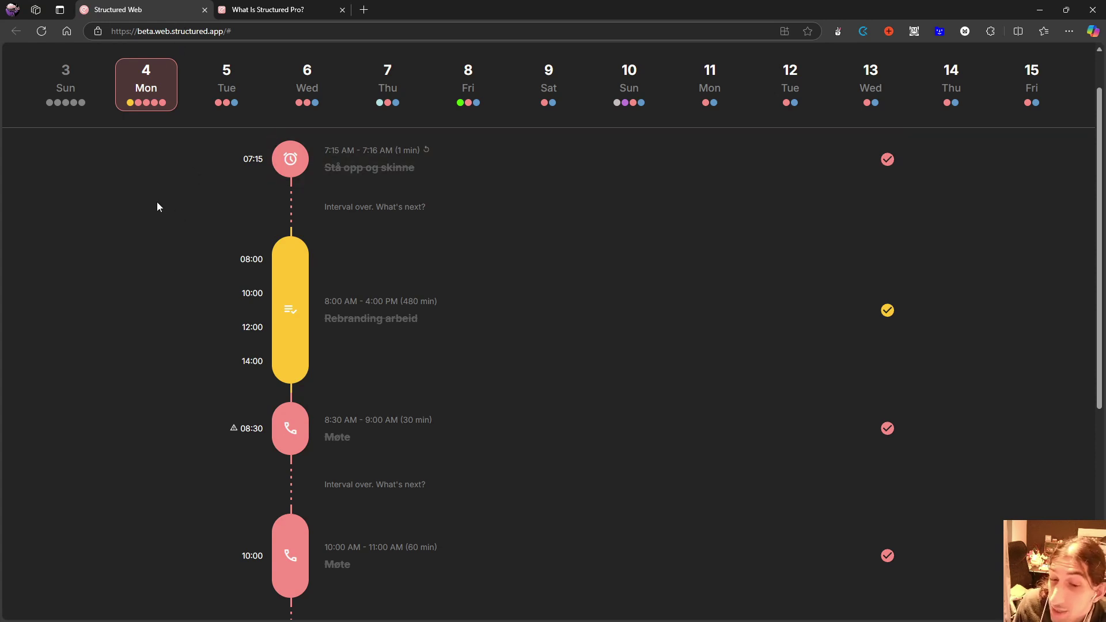
scroll(217, 226, down, 2)
scroll(217, 212, down, 2)
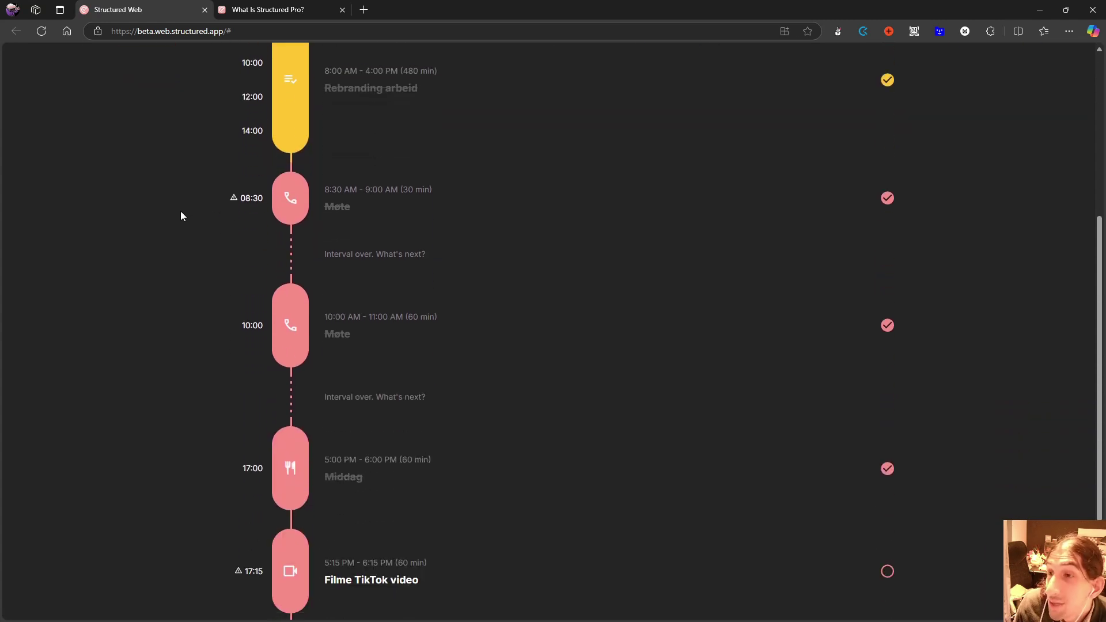